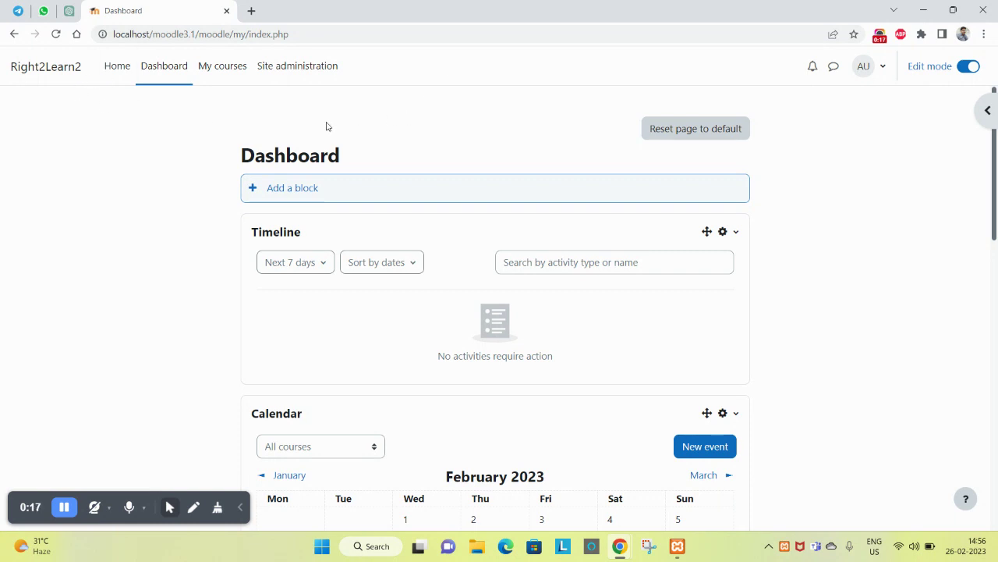
Open the course and category management page from the site administration's course settings
scroll(492, 348, down, 5)
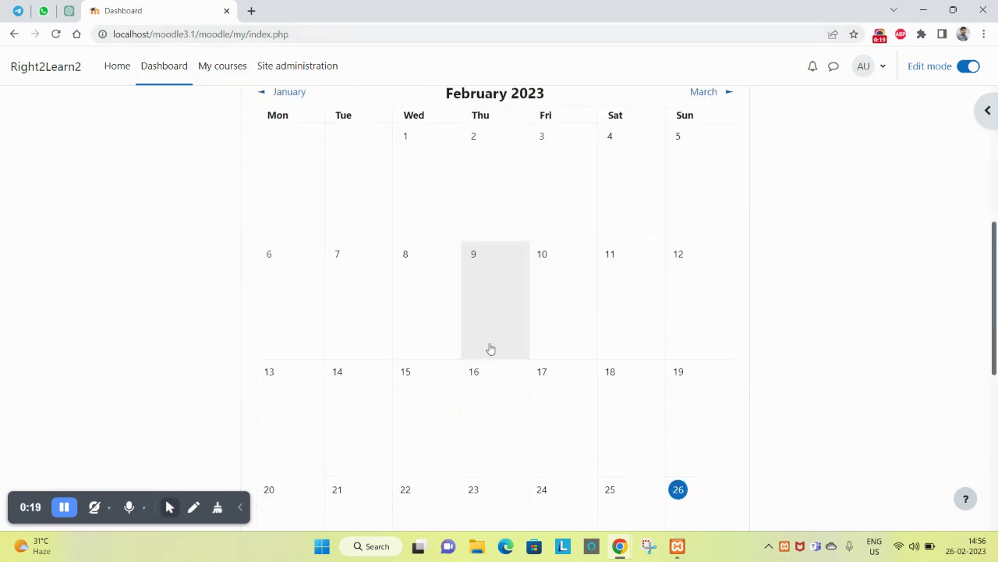
scroll(492, 349, up, 5)
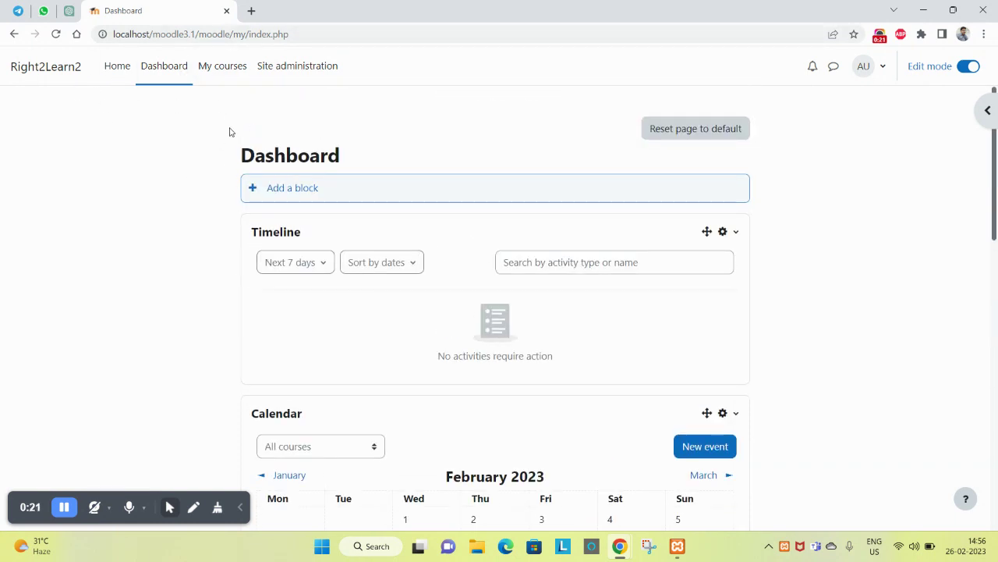
click(296, 71)
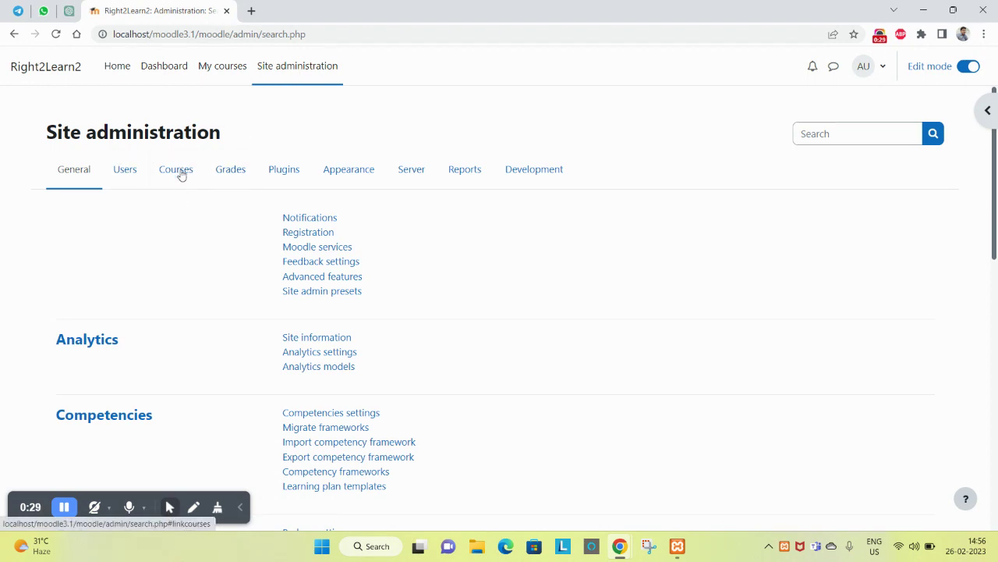
drag(54, 168, 178, 176)
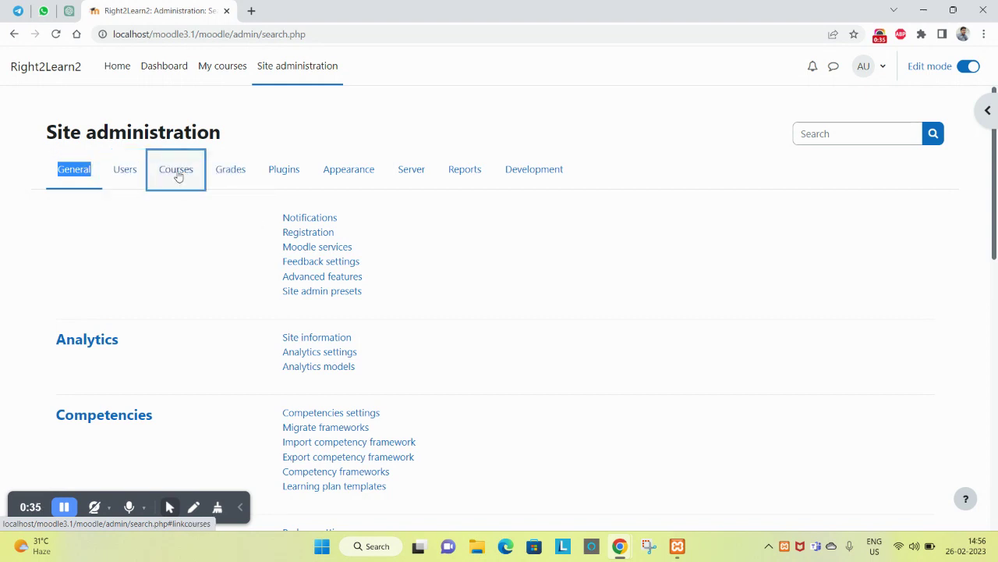
click(178, 175)
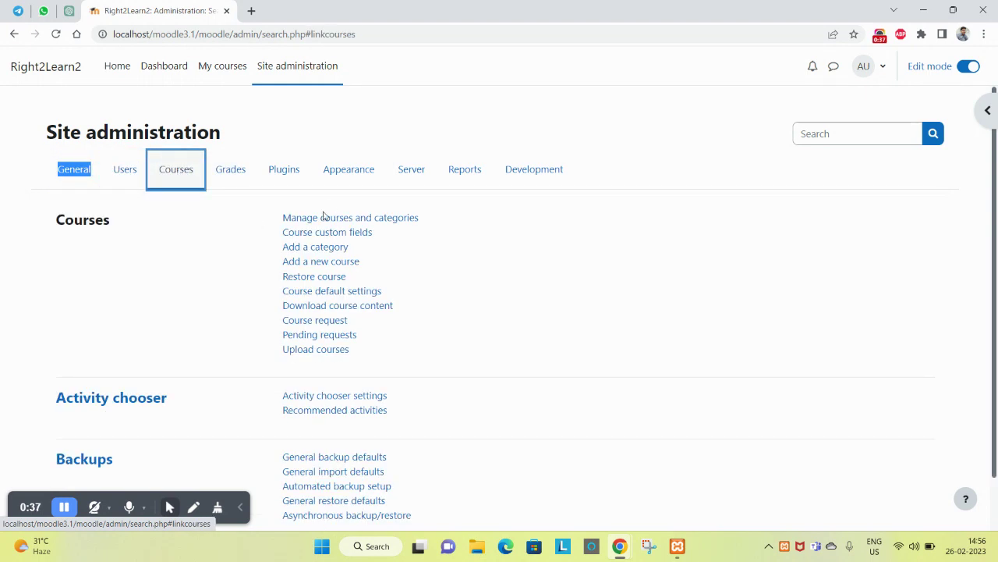
double_click(263, 212)
drag(473, 221, 259, 225)
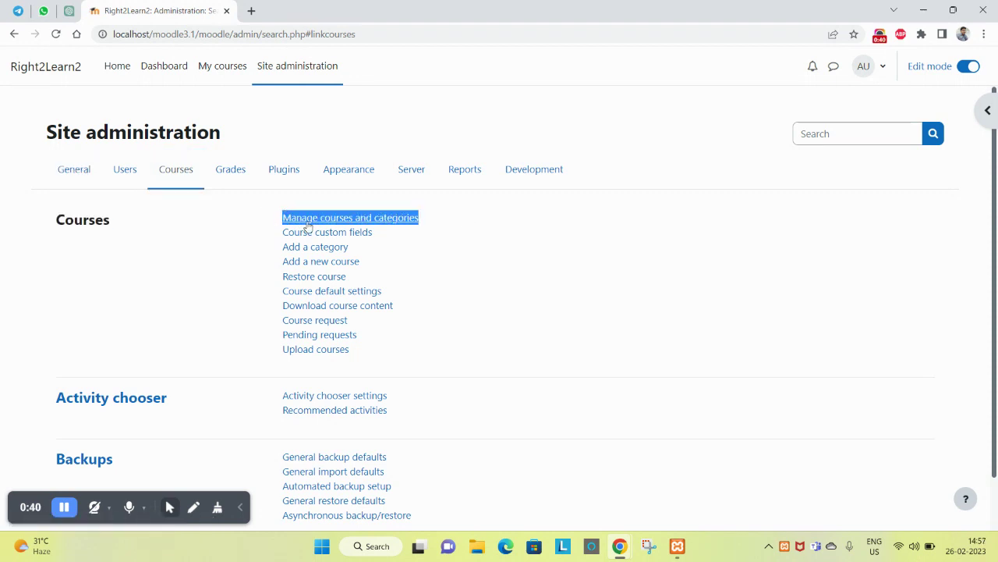
click(381, 222)
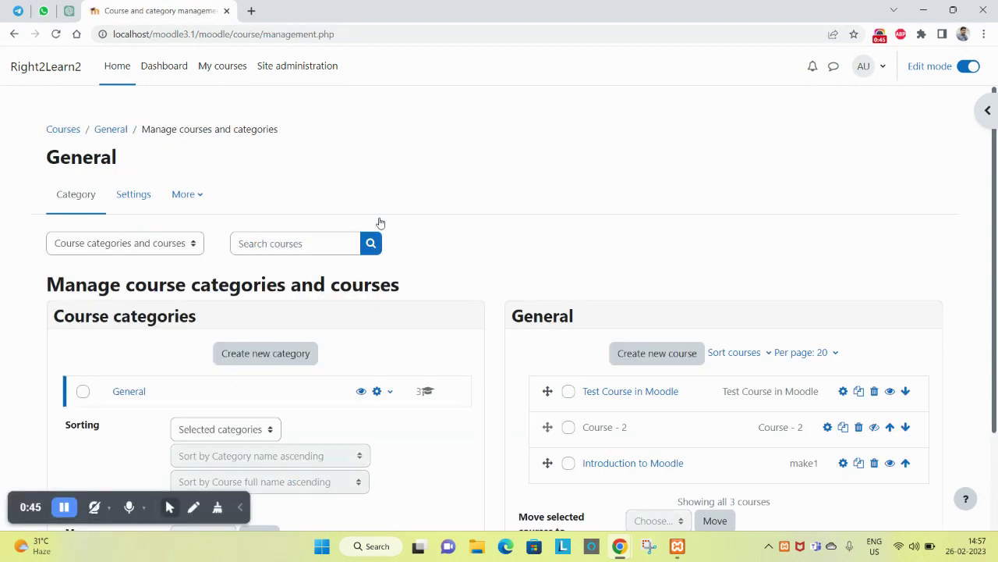
Select the General category and start creating a new course in it
scroll(566, 399, down, 3)
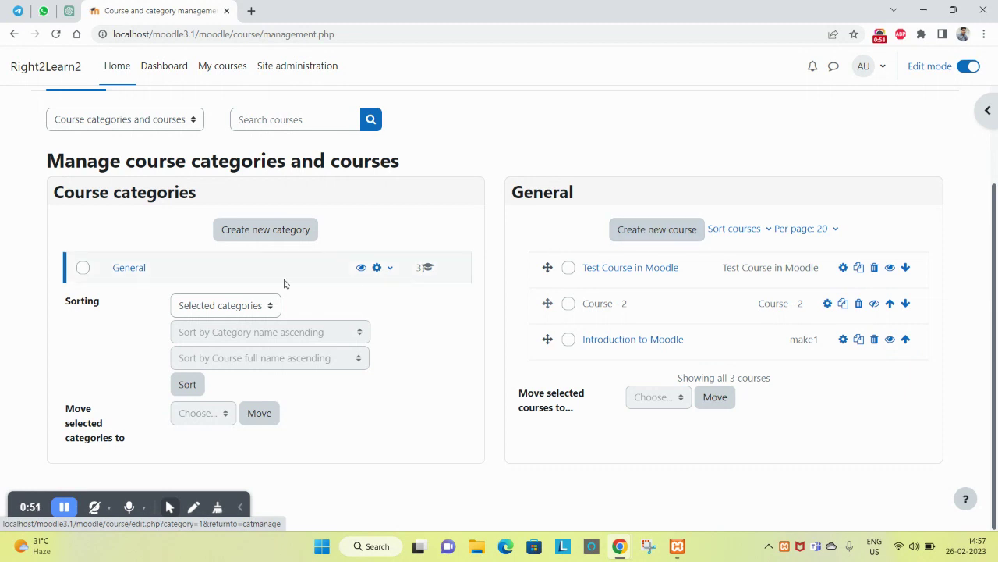
double_click(145, 267)
drag(145, 268, 109, 268)
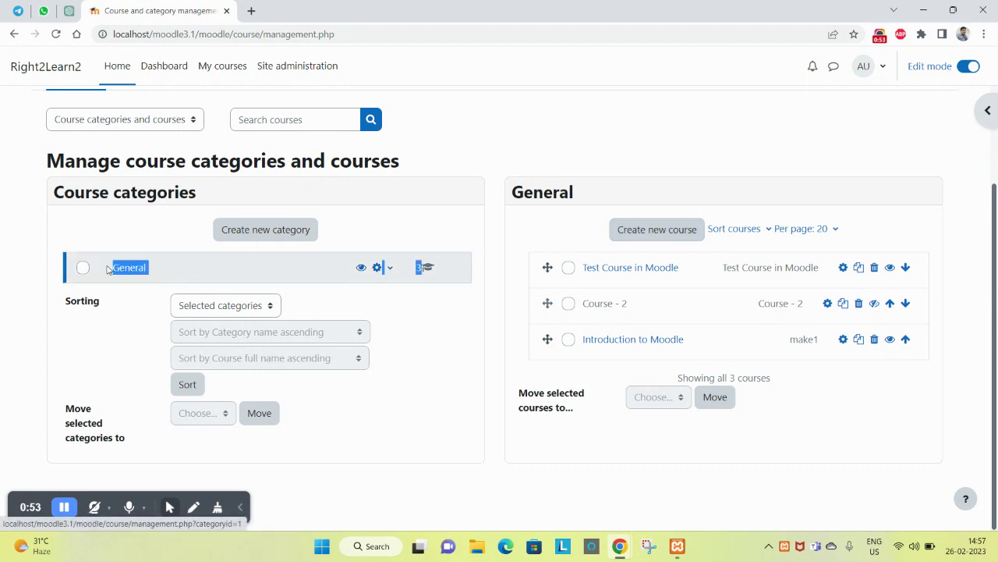
click(118, 236)
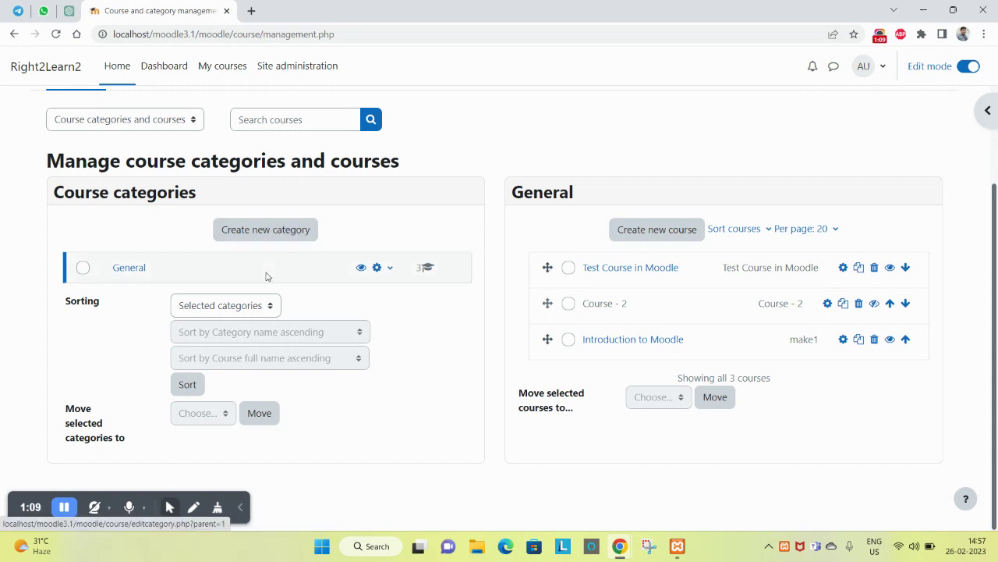
click(129, 273)
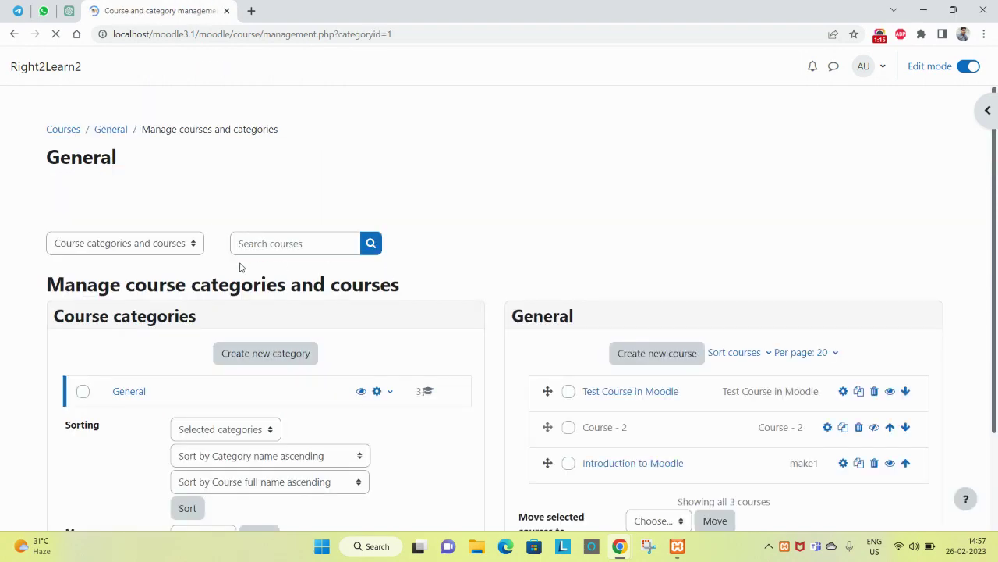
scroll(575, 301, down, 2)
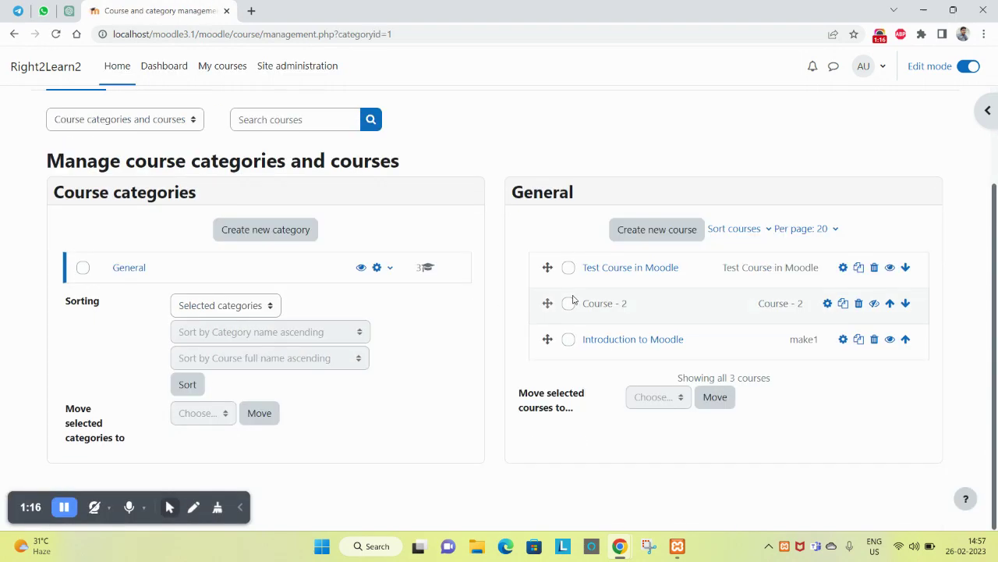
click(656, 229)
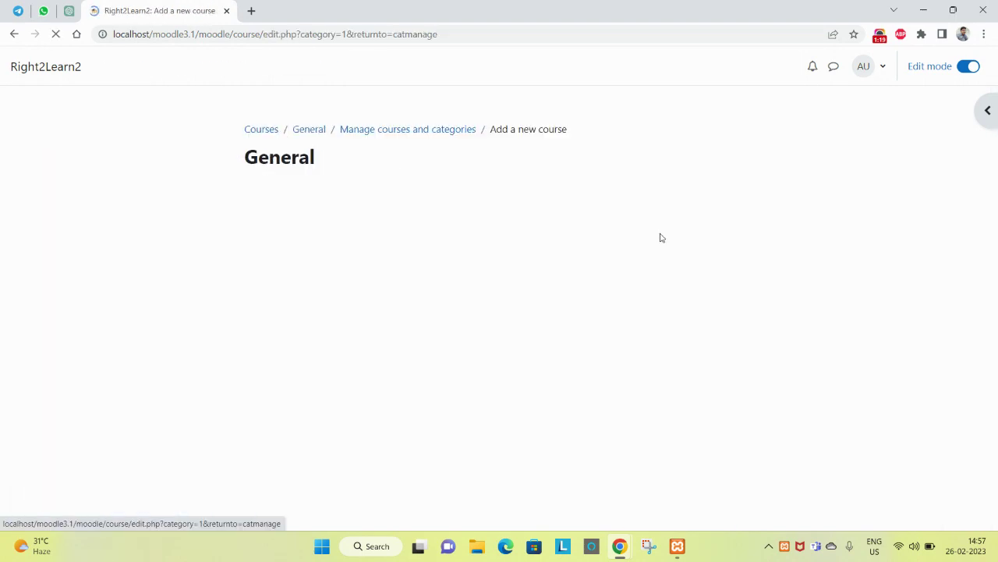
Enter "Course Name - 2" as both the full name and the short name of the new course
click(395, 313)
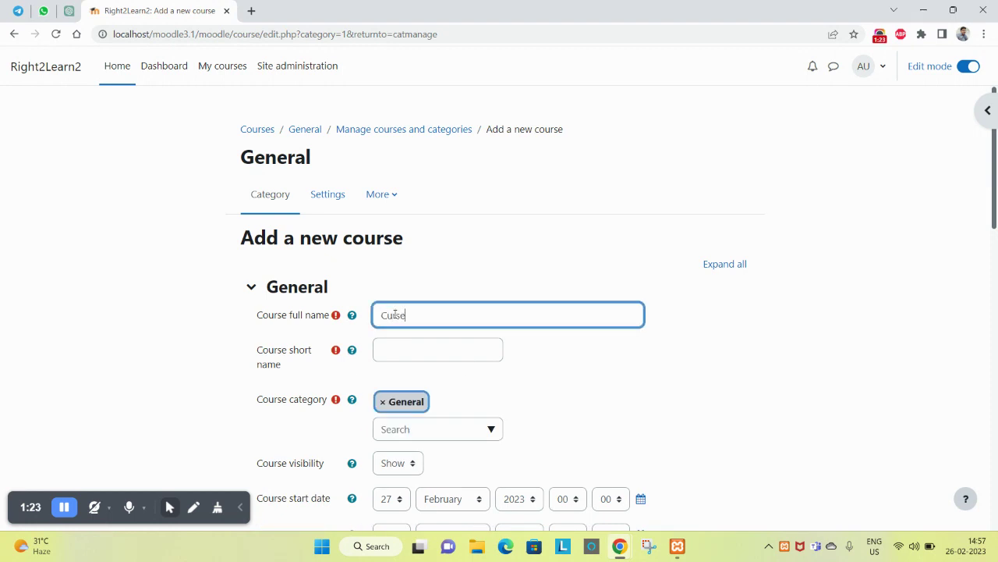
text(Course Name - 2)
triple_click(396, 315)
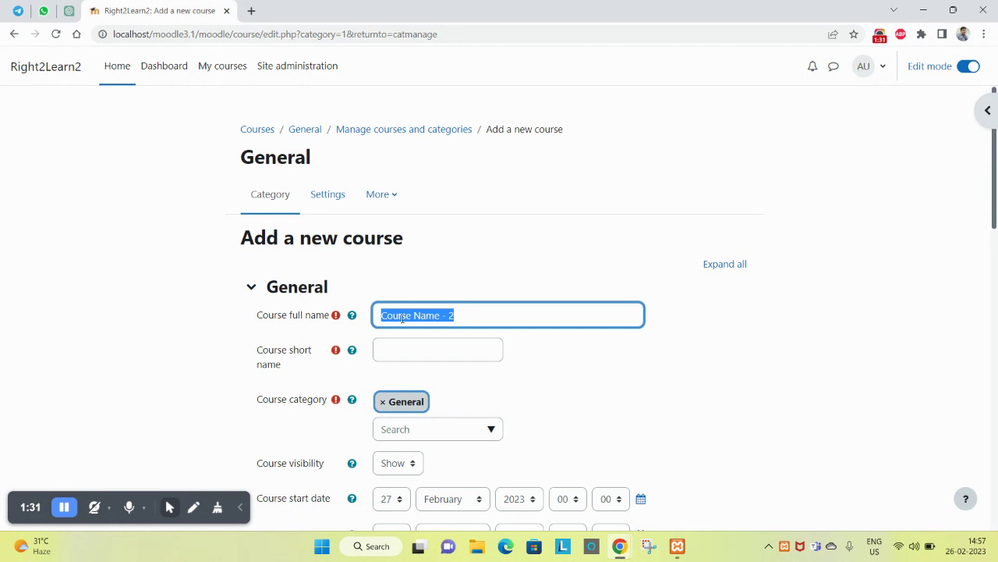
key(ctrl+c)
click(417, 349)
key(ctrl+v)
Examine the options offered for the course category and the course visibility
scroll(456, 351, down, 3)
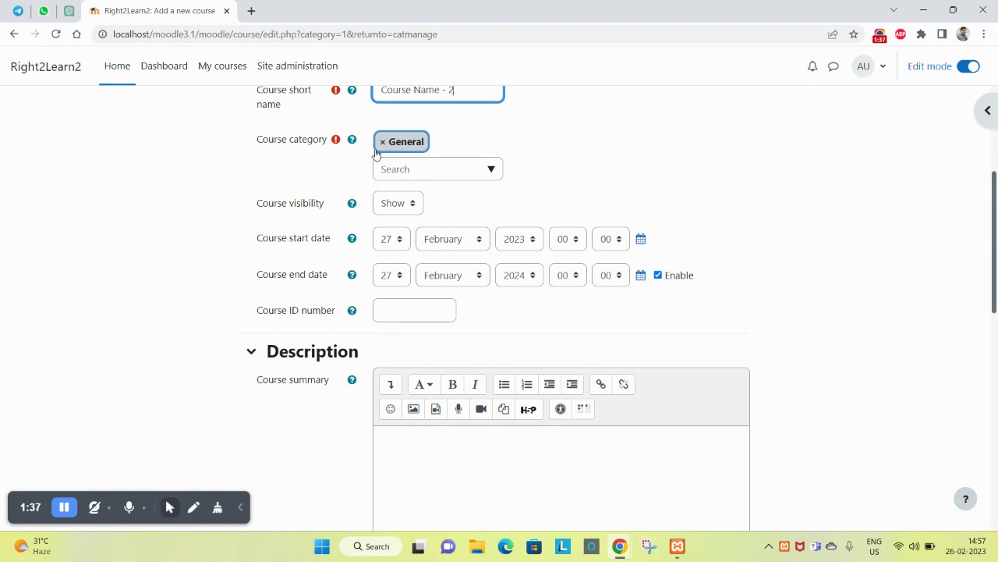
click(261, 142)
drag(262, 142, 355, 151)
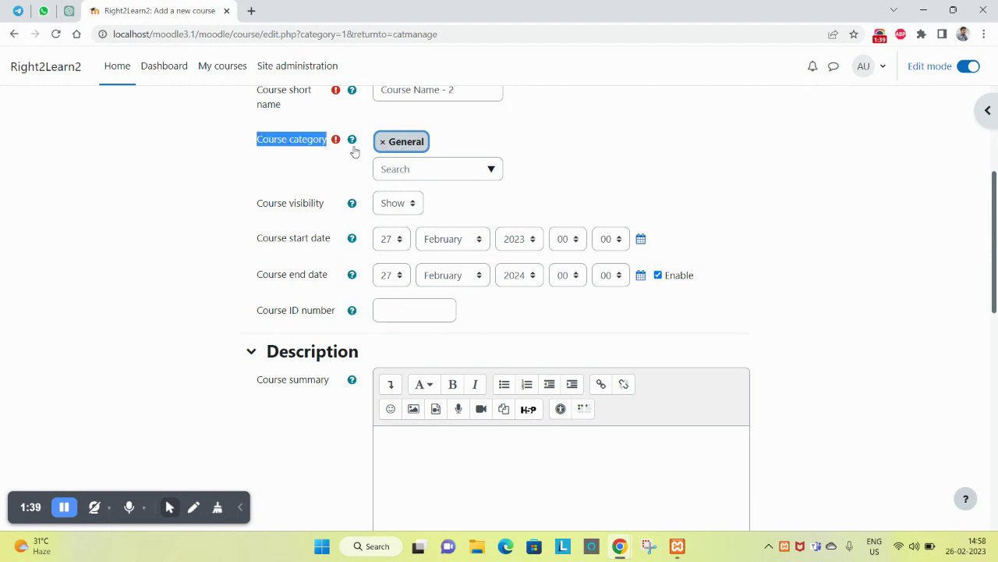
click(491, 170)
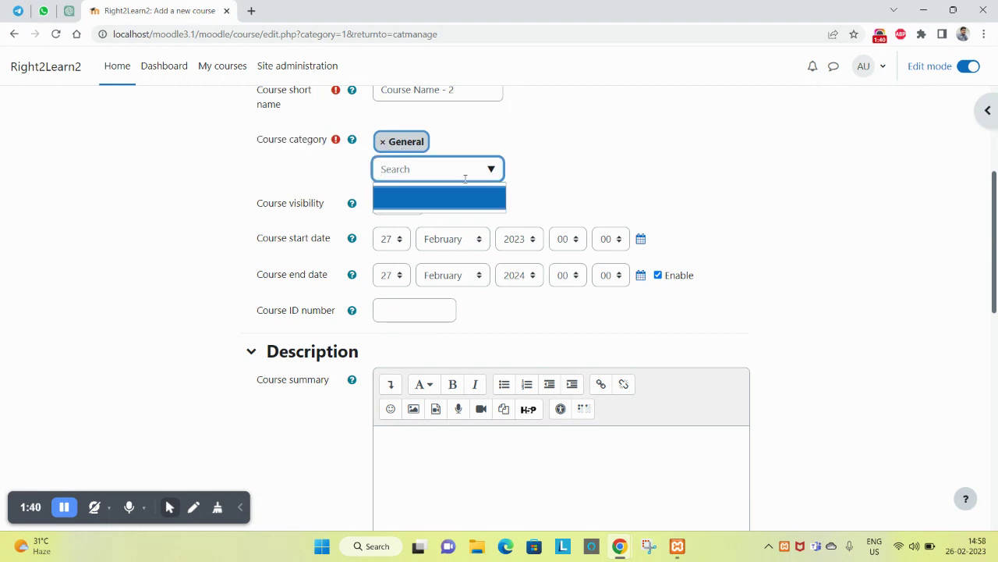
click(516, 161)
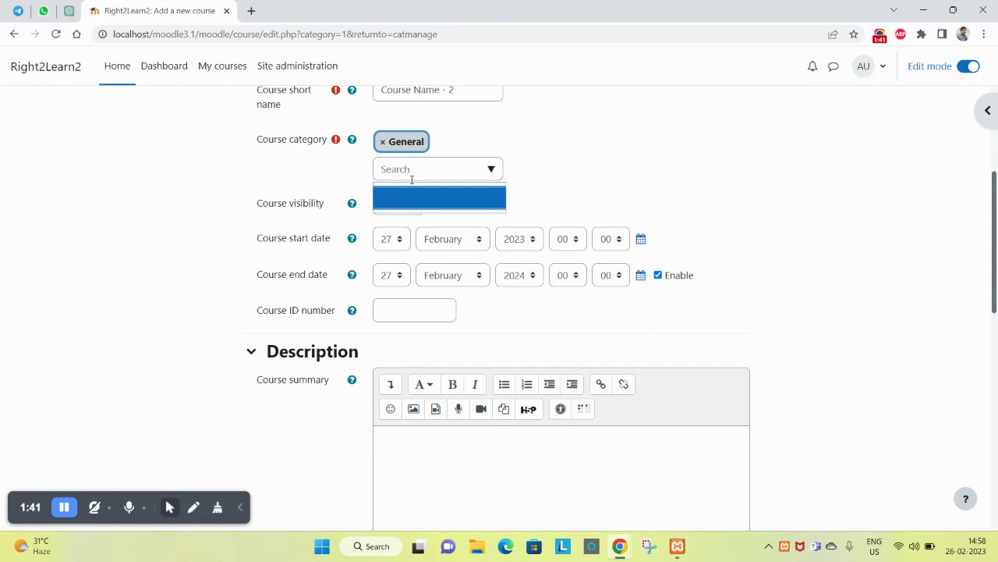
click(492, 170)
click(523, 175)
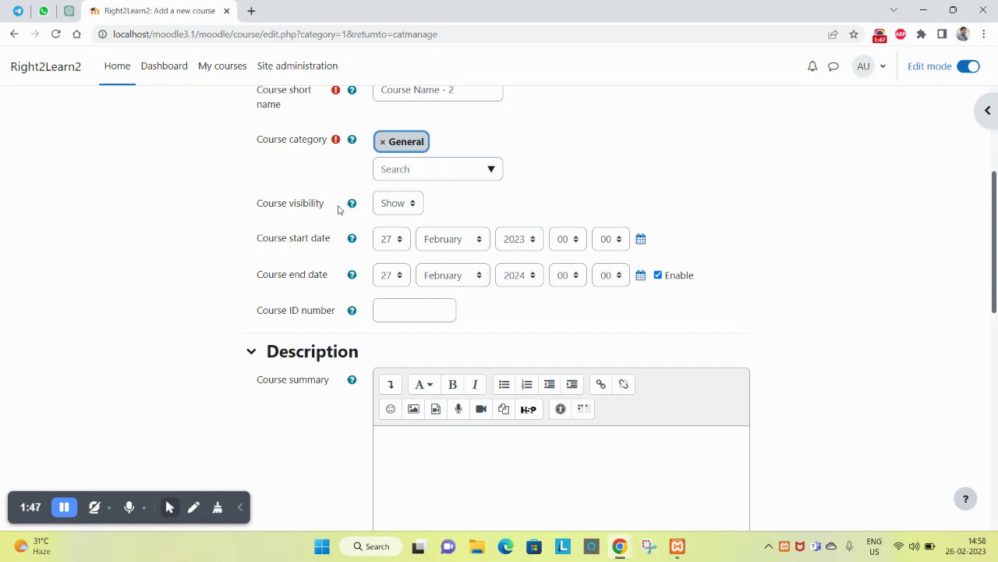
click(396, 206)
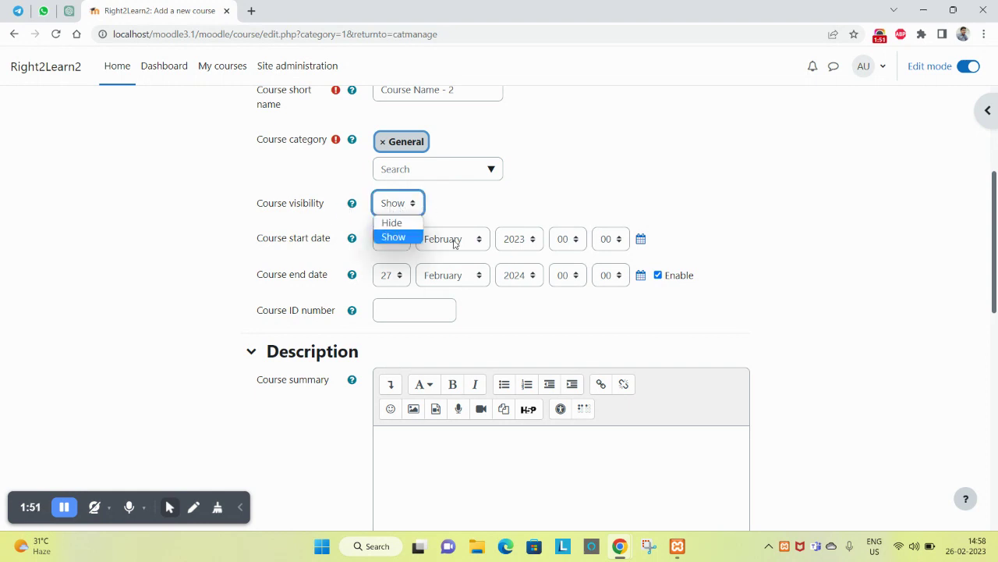
click(468, 203)
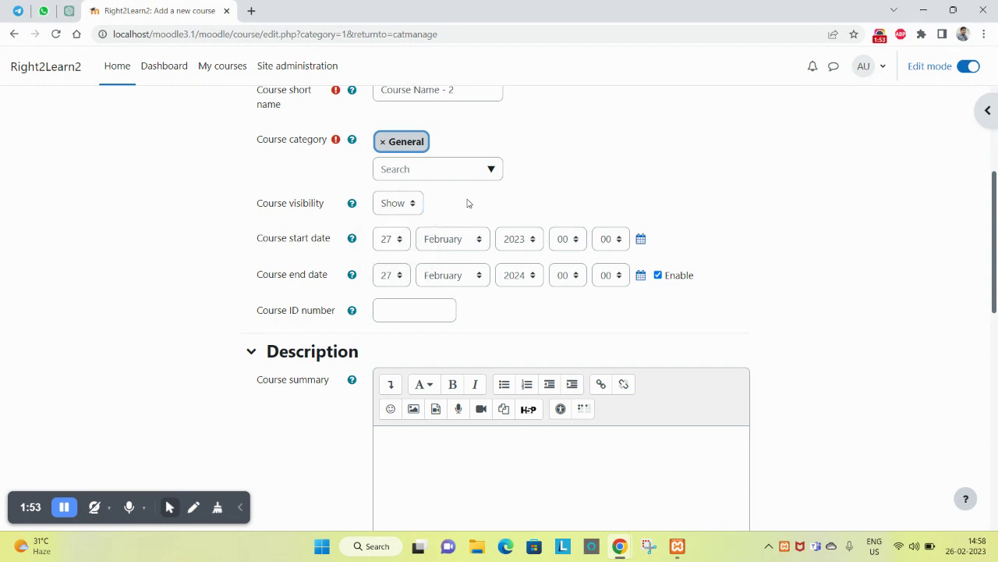
Review the course start and end dates and disable the course end date
click(264, 241)
click(257, 239)
drag(260, 239, 329, 266)
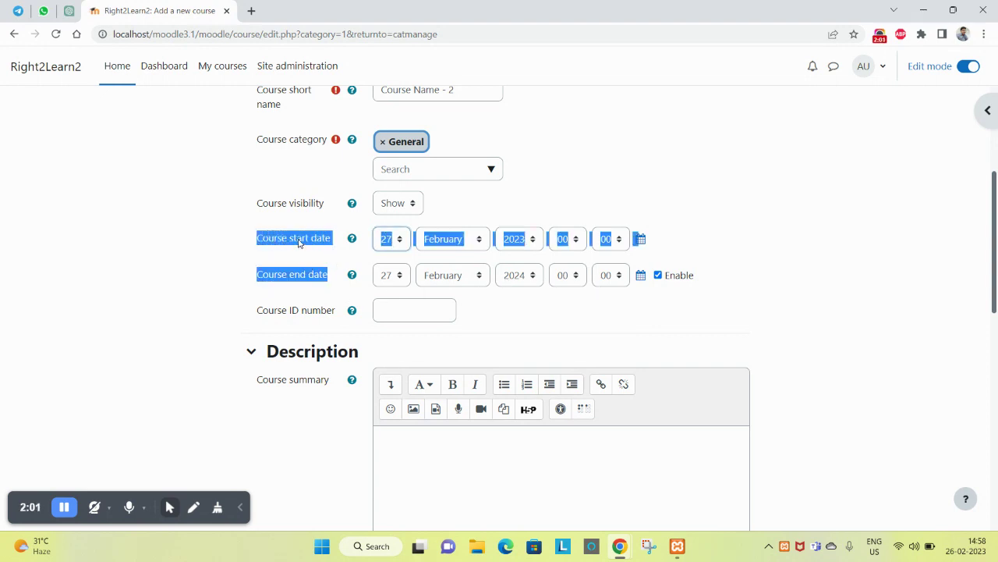
triple_click(300, 239)
double_click(299, 274)
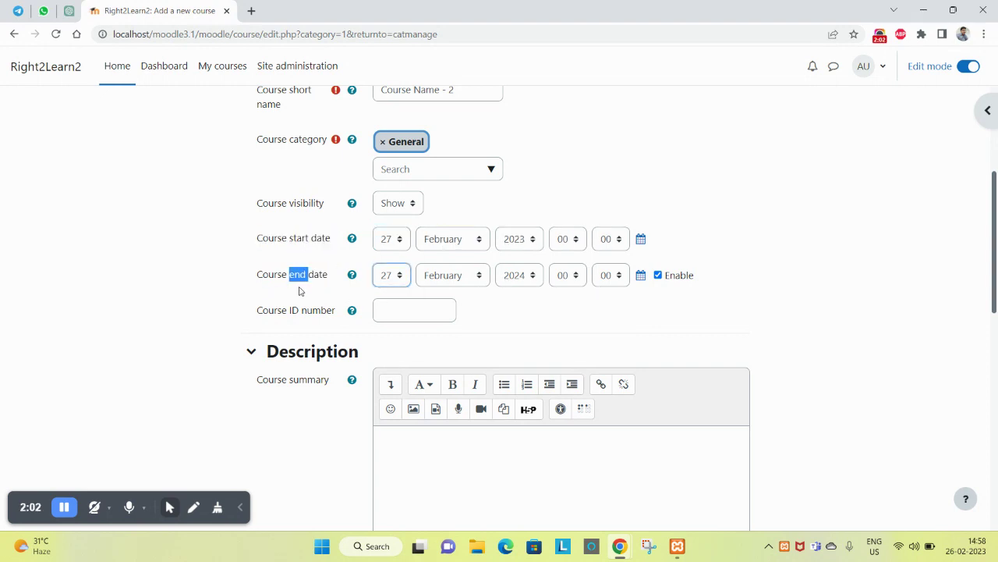
click(674, 278)
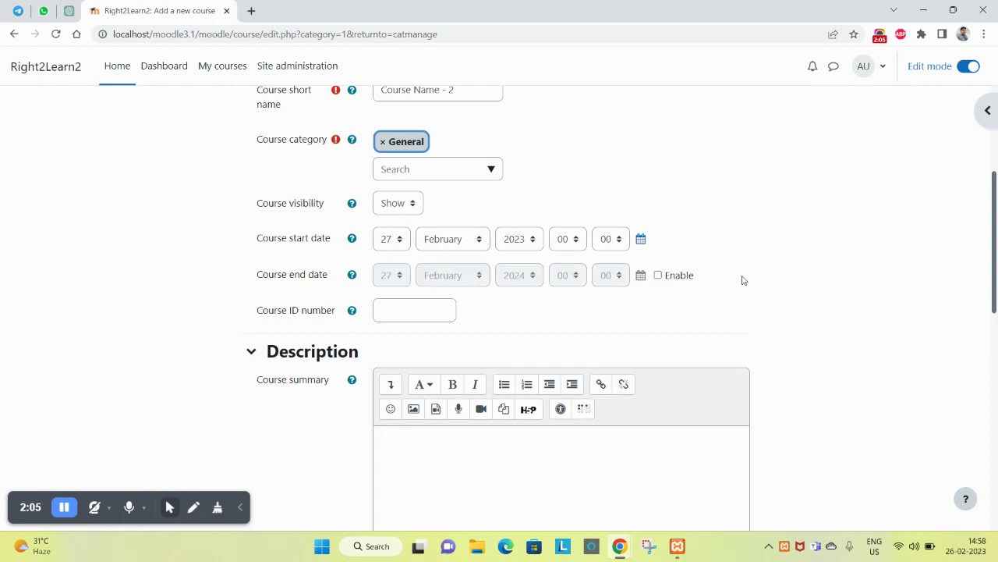
Look over the description and image settings, then examine the format choices in the Course format section
scroll(379, 333, down, 1)
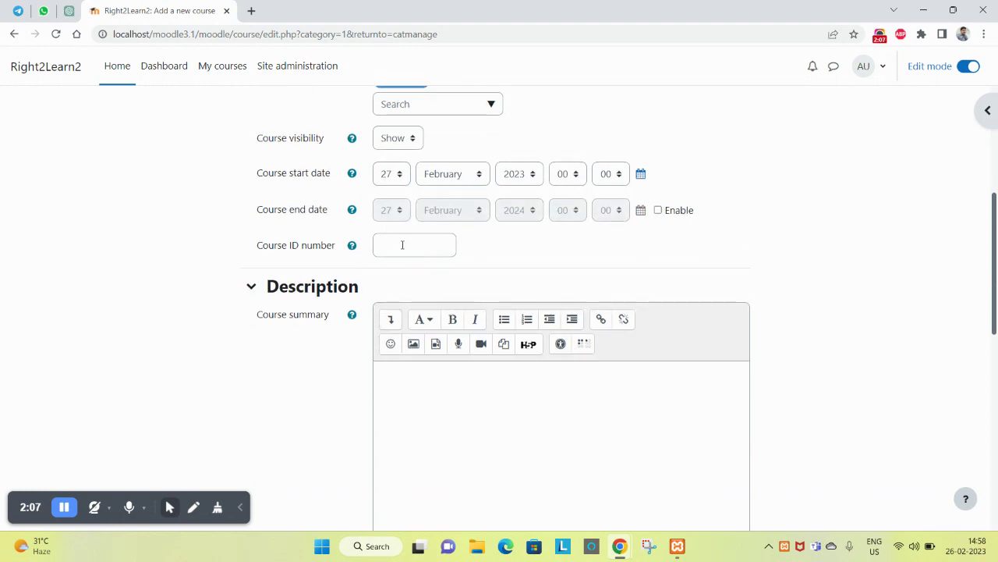
scroll(399, 296, down, 3)
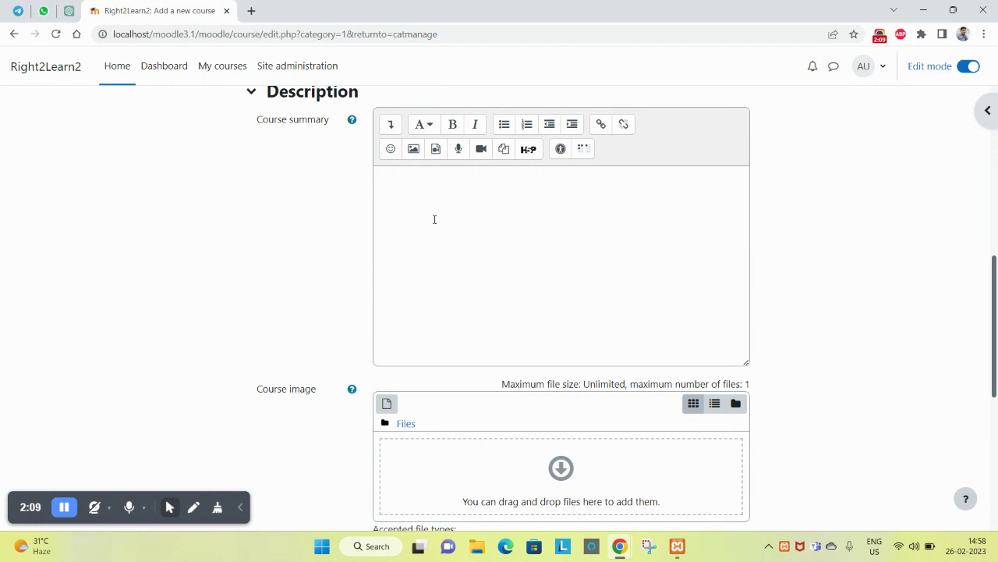
scroll(434, 223, down, 2)
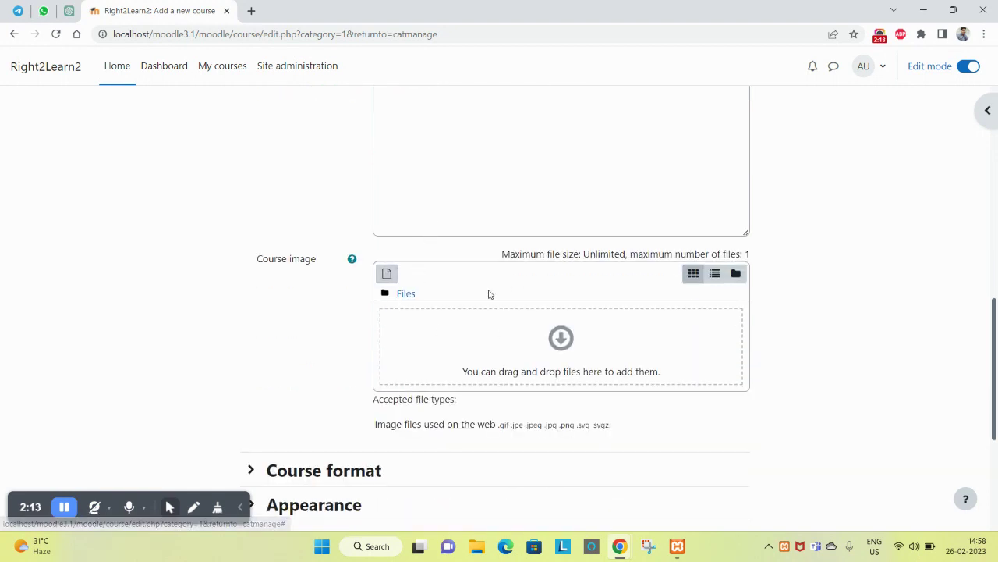
scroll(544, 383, down, 2)
click(251, 341)
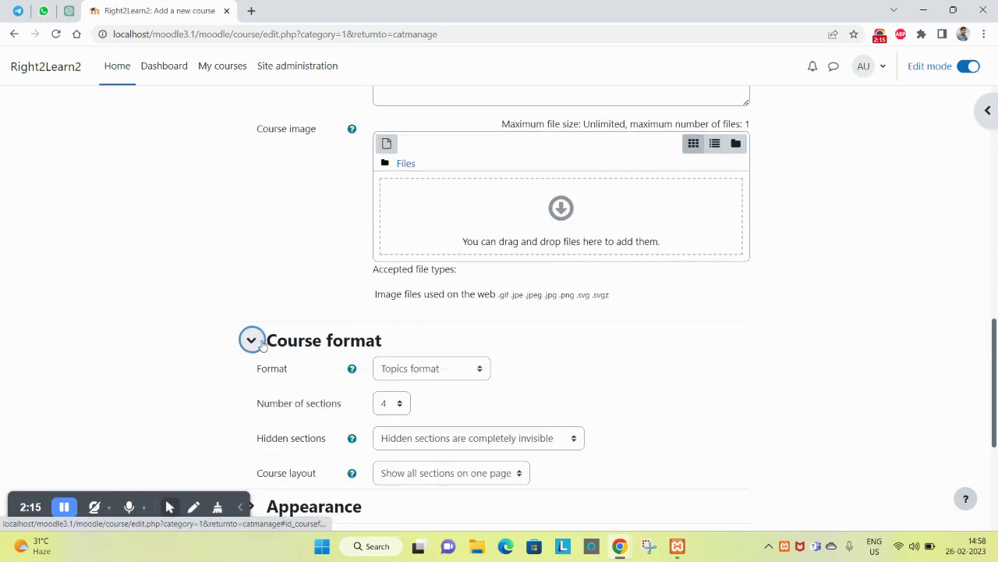
scroll(390, 328, down, 2)
click(429, 240)
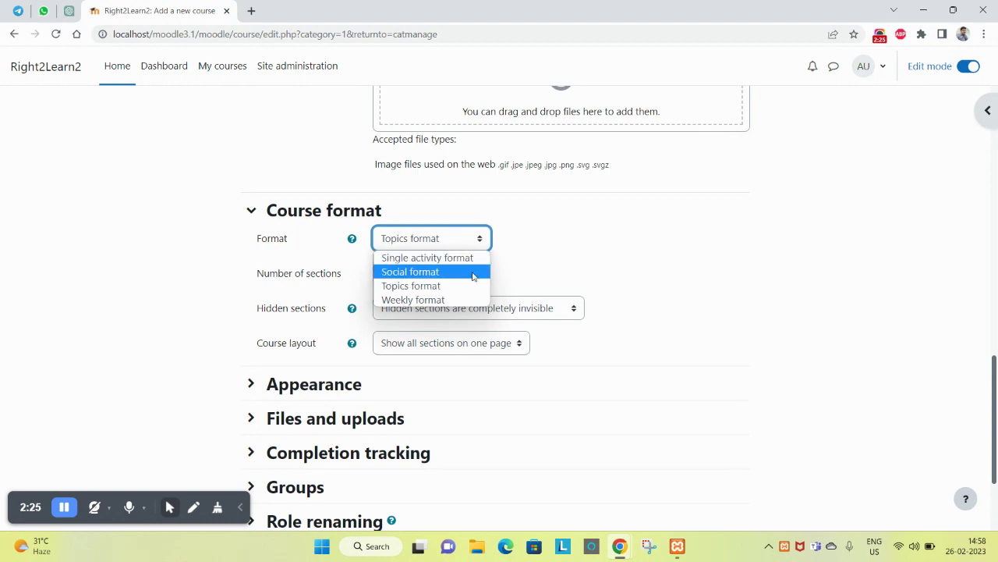
click(515, 261)
click(450, 247)
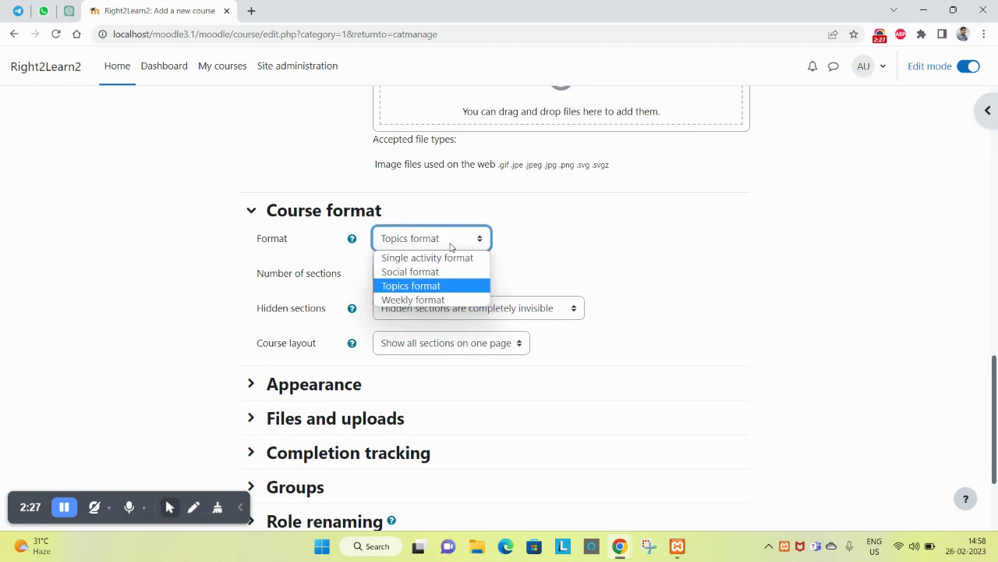
click(570, 275)
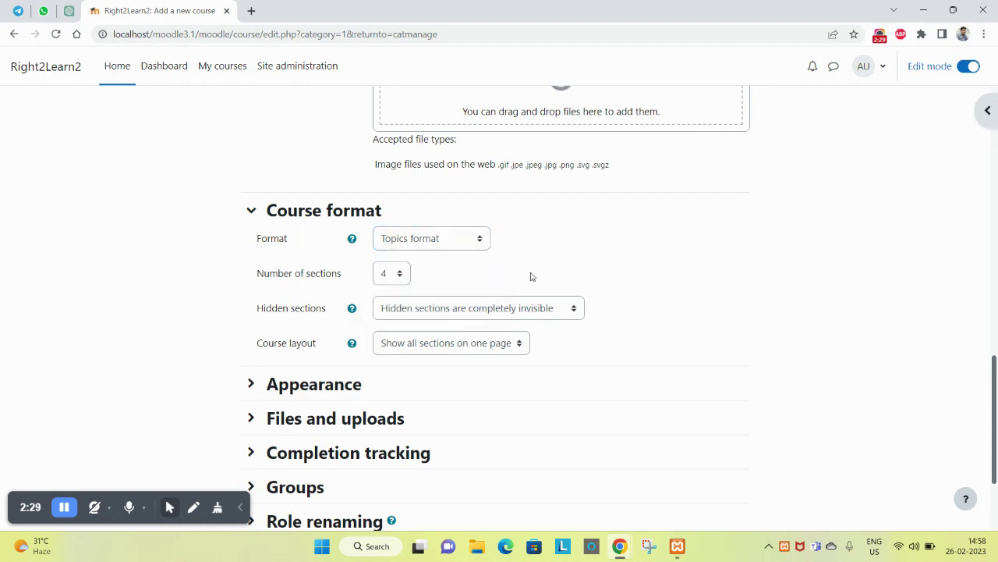
Save the new course and display its page to view the topic sections
scroll(530, 273, down, 2)
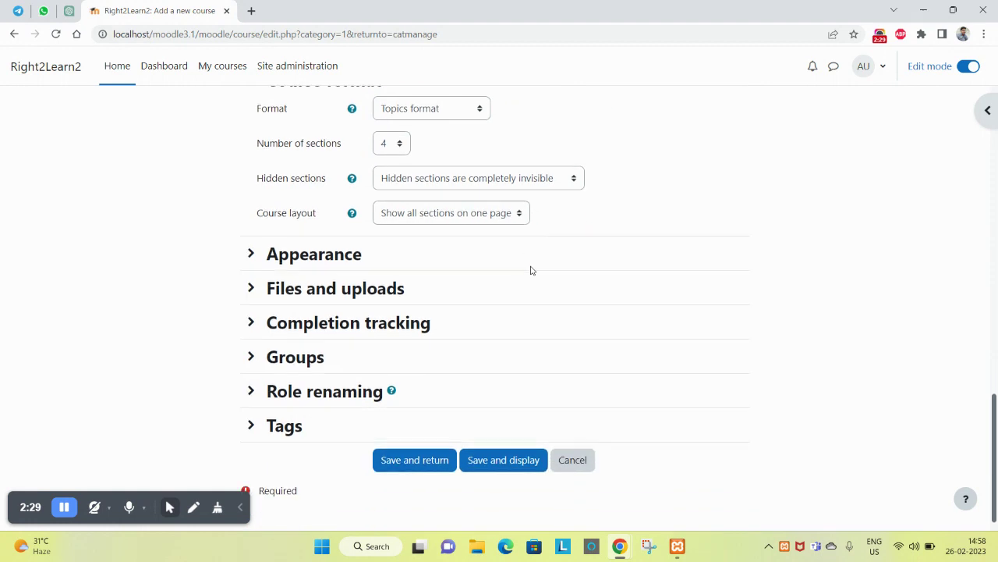
click(495, 443)
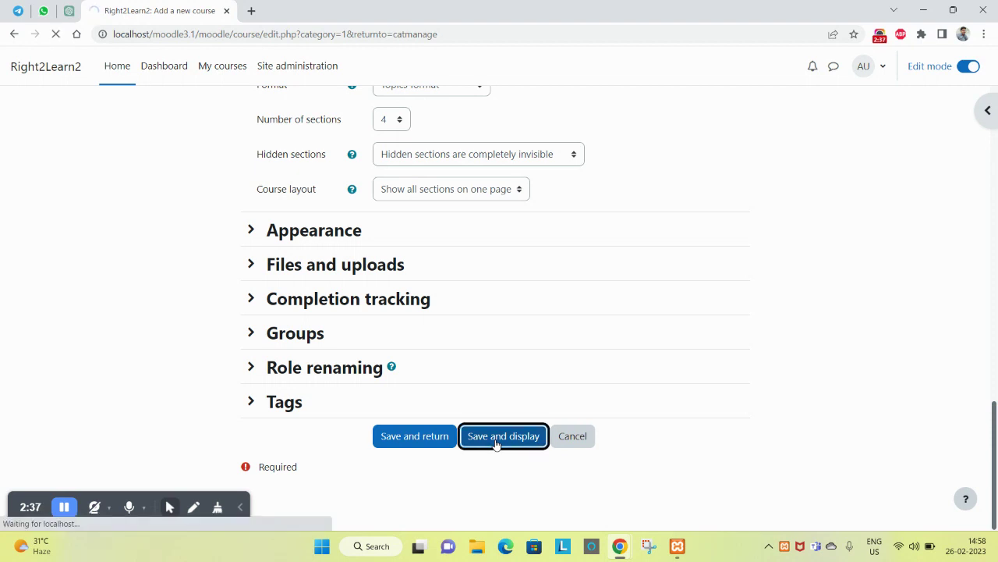
scroll(417, 408, down, 6)
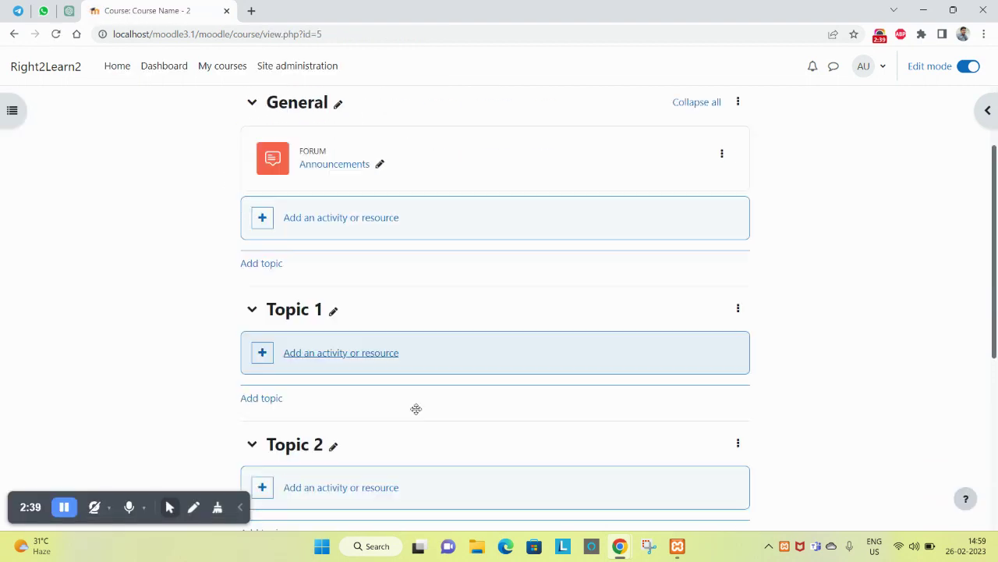
Collapse the General section and Topics 1 to 4 on the course page
scroll(422, 404, up, 6)
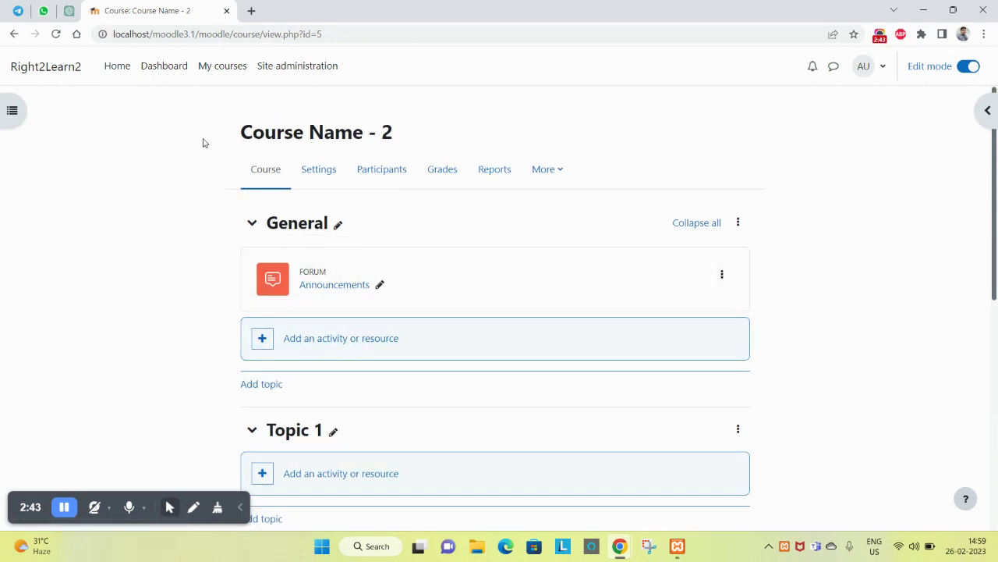
drag(202, 142, 410, 130)
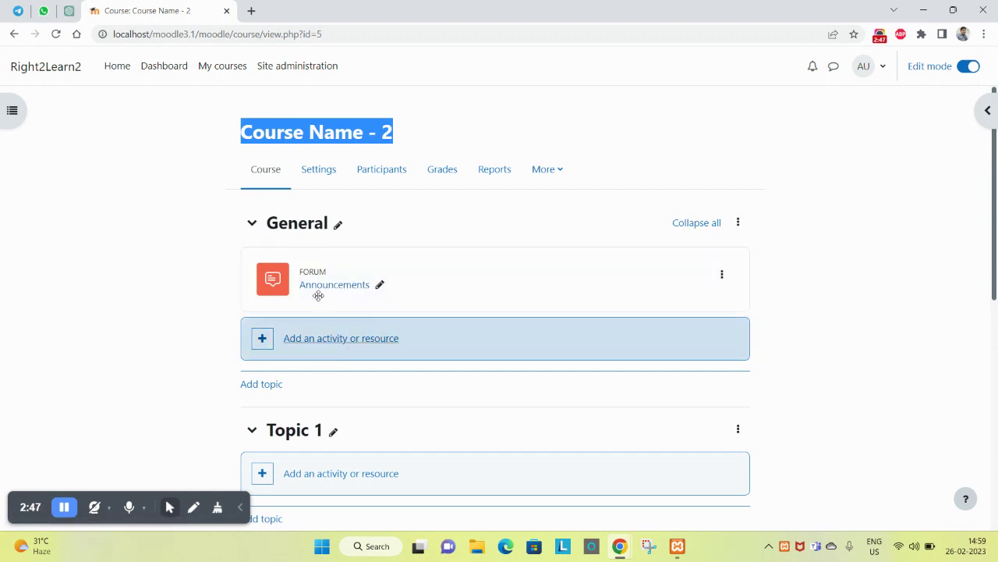
click(252, 223)
click(252, 268)
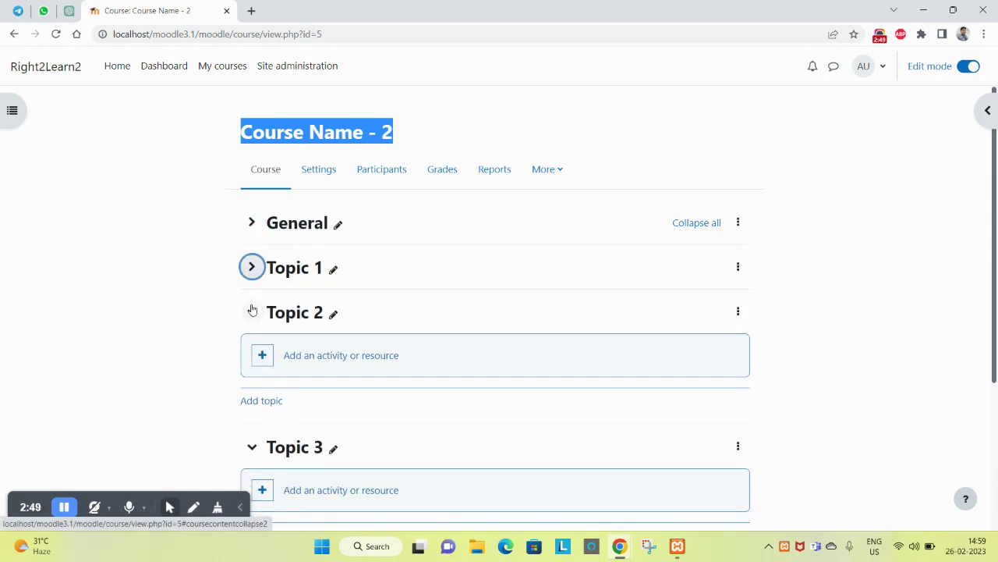
click(252, 312)
scroll(252, 327, down, 1)
click(252, 292)
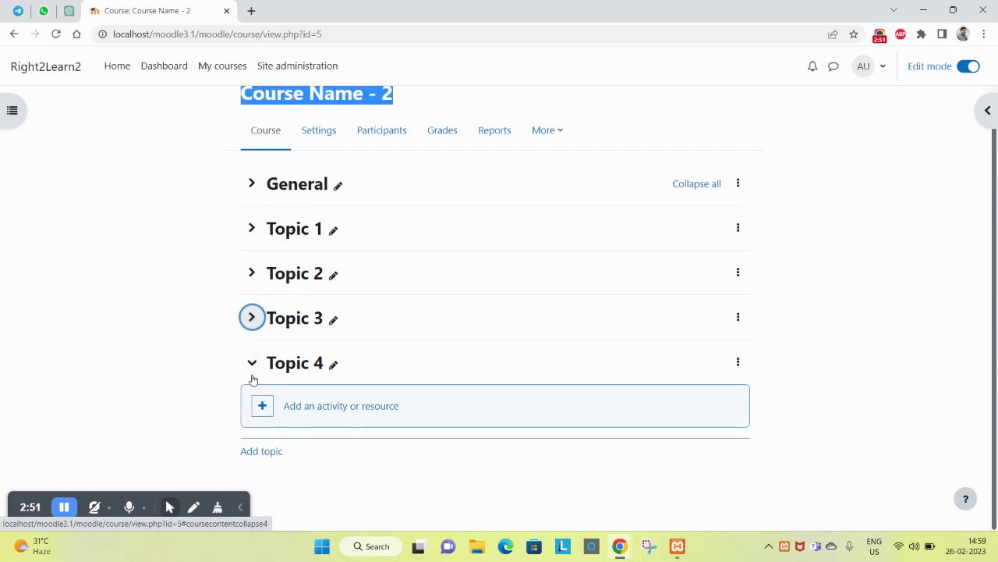
click(253, 366)
click(240, 279)
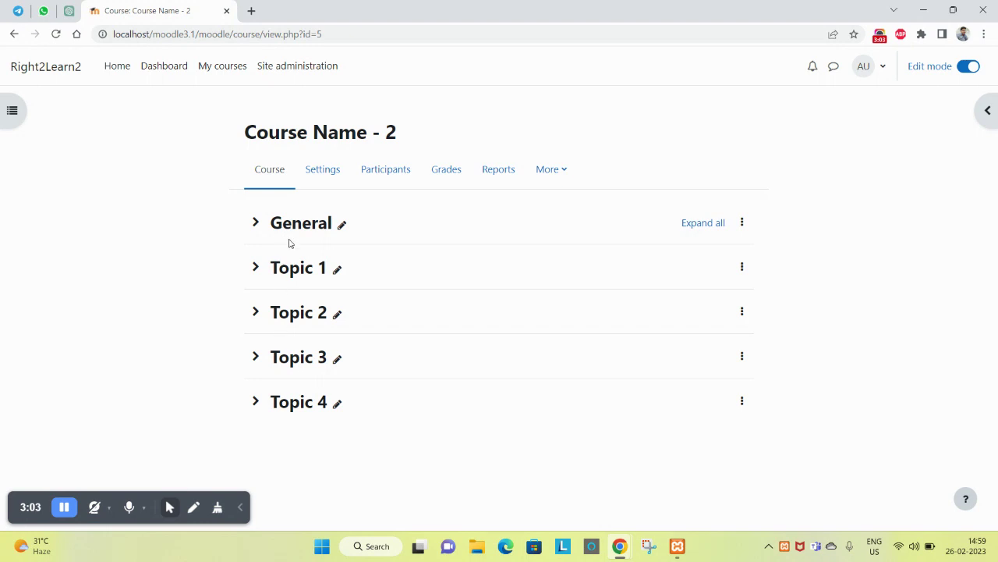
Expand Topic 1 and rename it as "Chapter - 1"
click(256, 267)
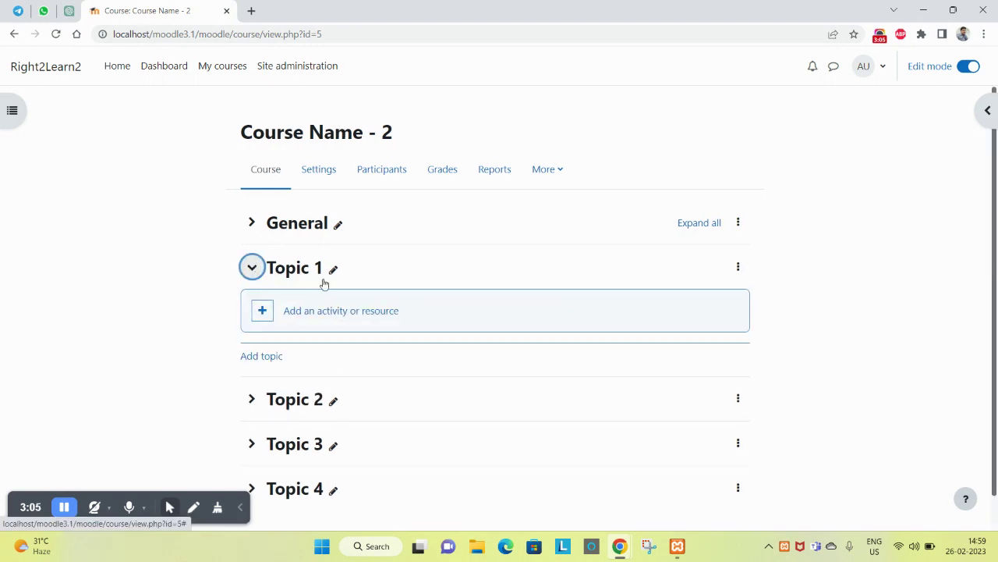
click(337, 269)
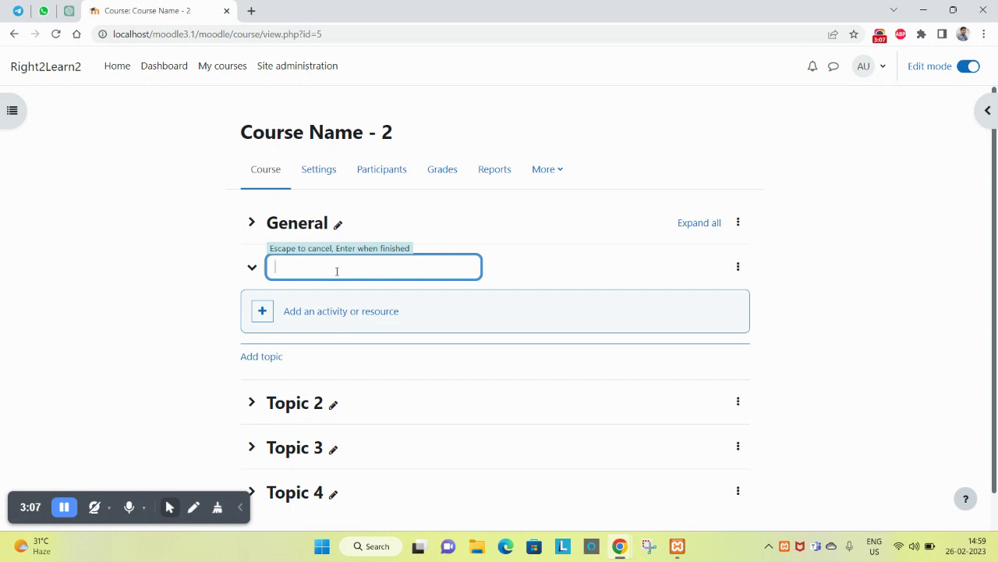
text(Chapter - 1)
key(Return)
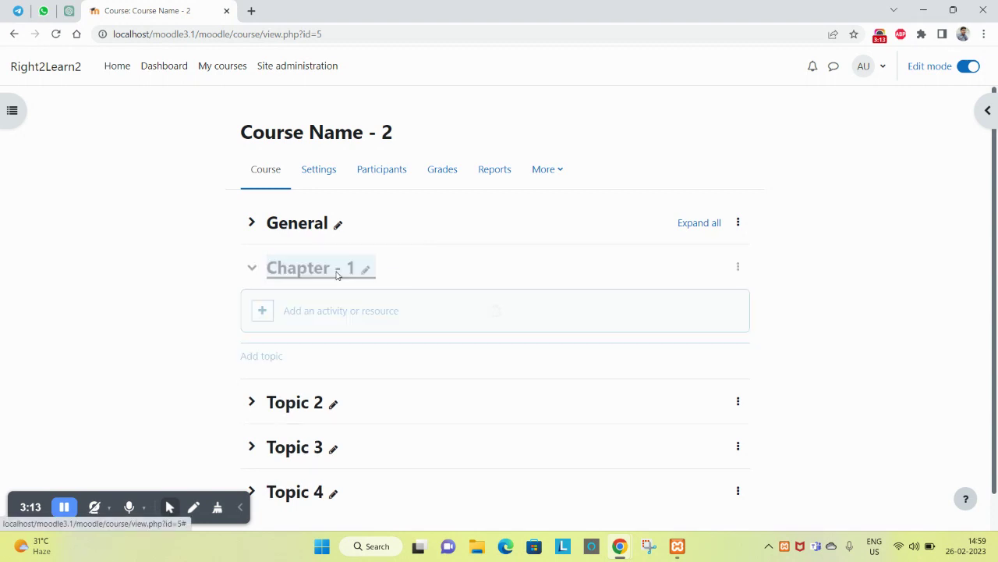
Rename Topic 2 as "Chapter - 2"
scroll(334, 390, down, 1)
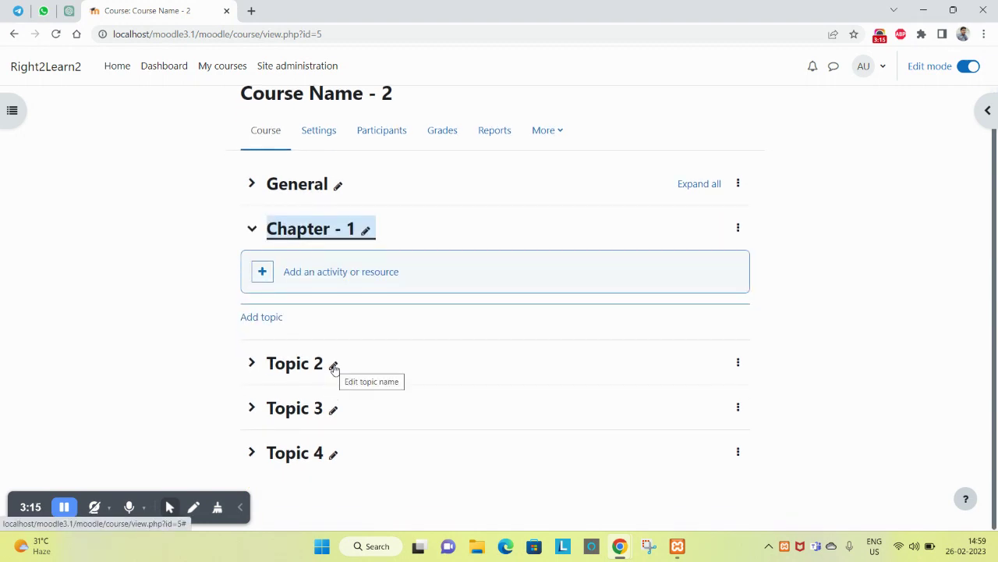
click(333, 364)
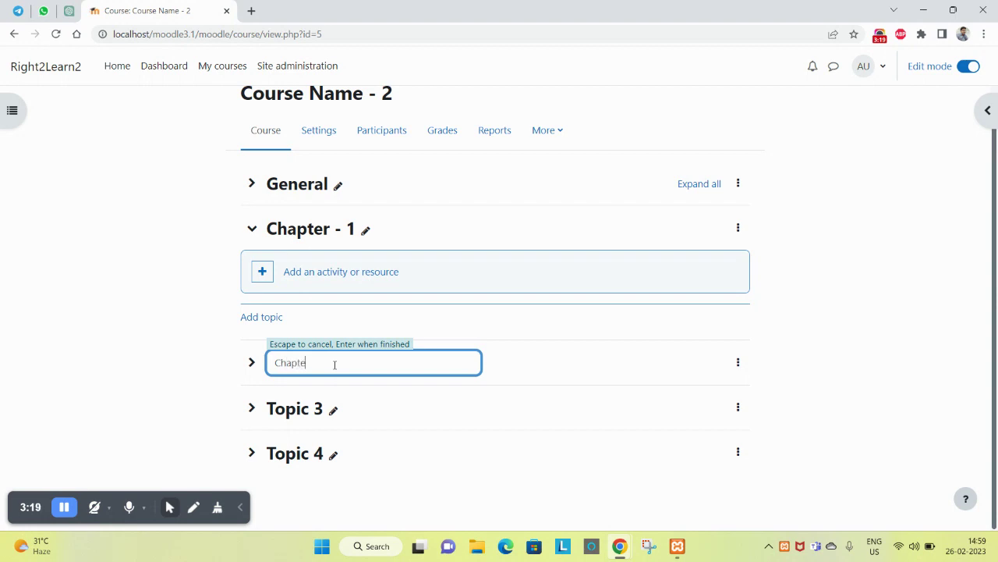
text(Chapter - 2)
key(Return)
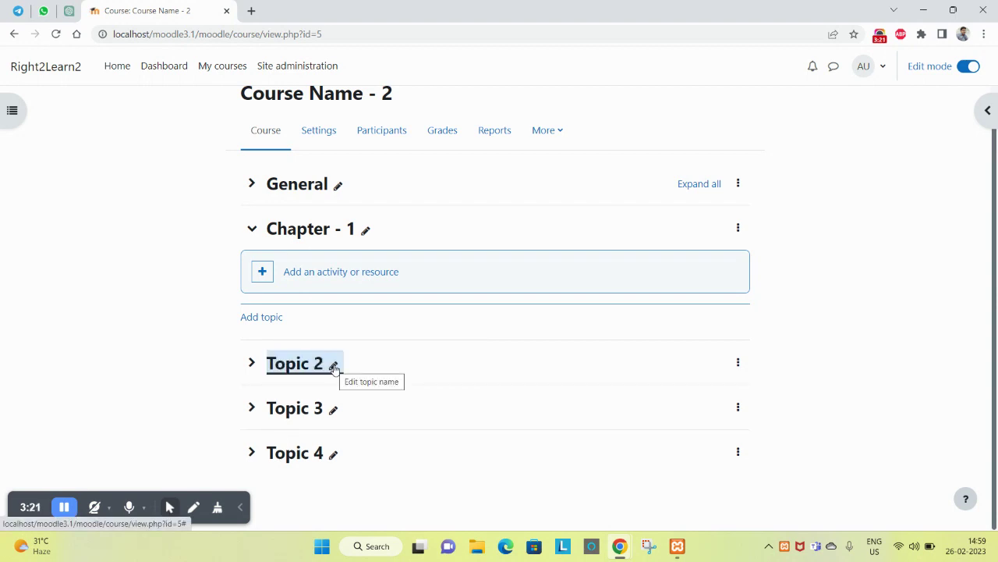
Collapse the Chapter - 1 section and check the contents of Chapter - 2, leaving it collapsed as well
click(253, 229)
click(252, 312)
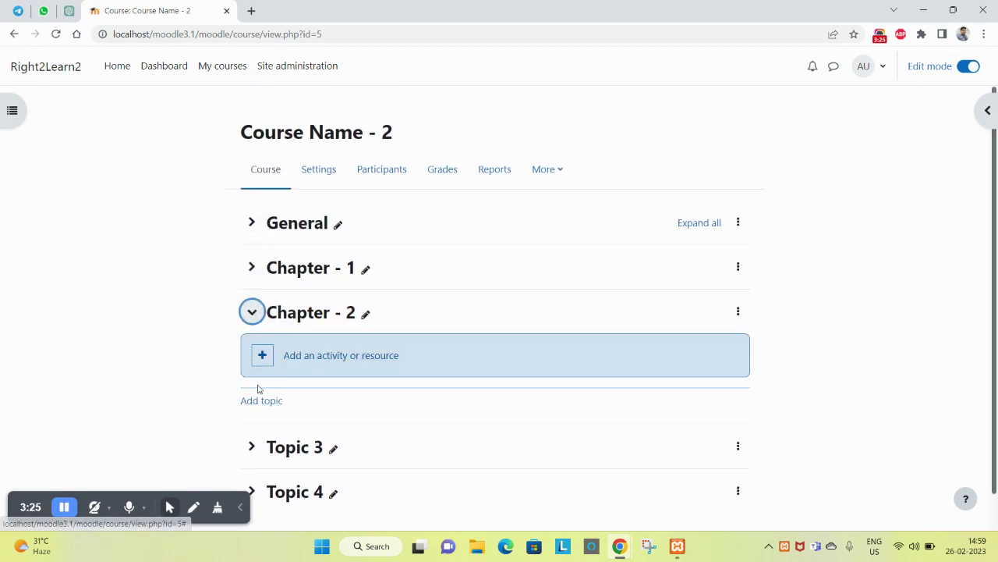
click(252, 321)
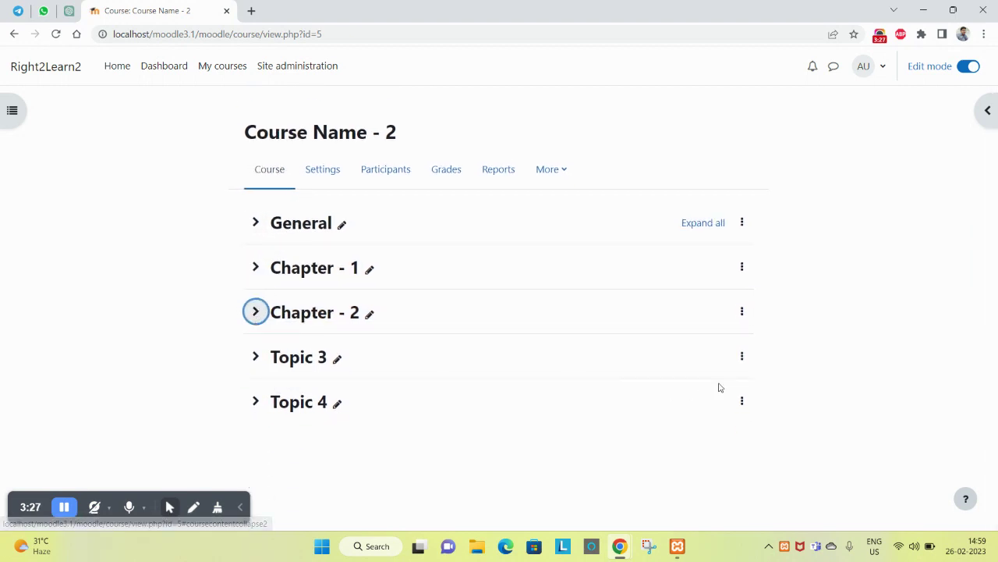
Delete the two remaining unnamed topics below Chapter - 2
click(742, 356)
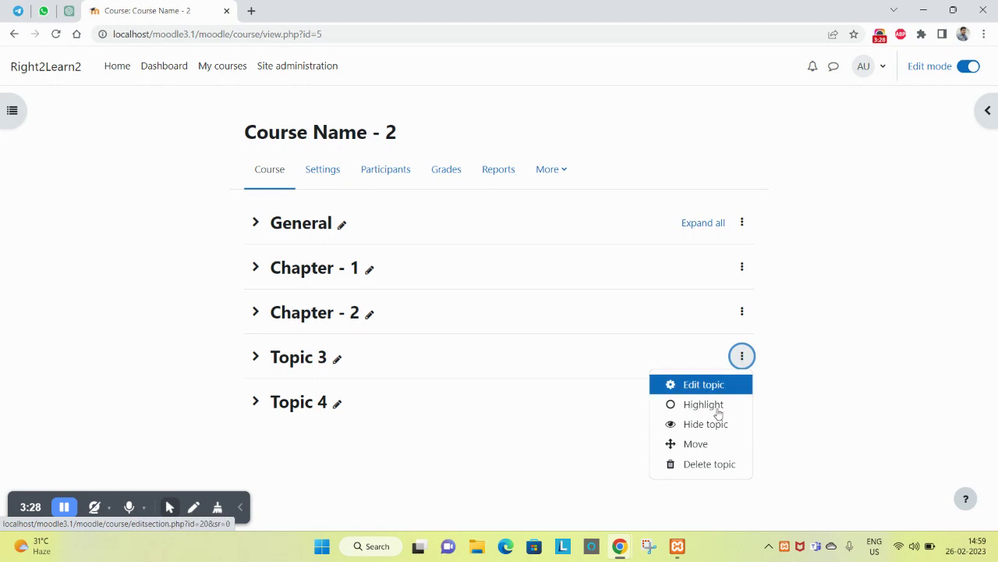
click(695, 474)
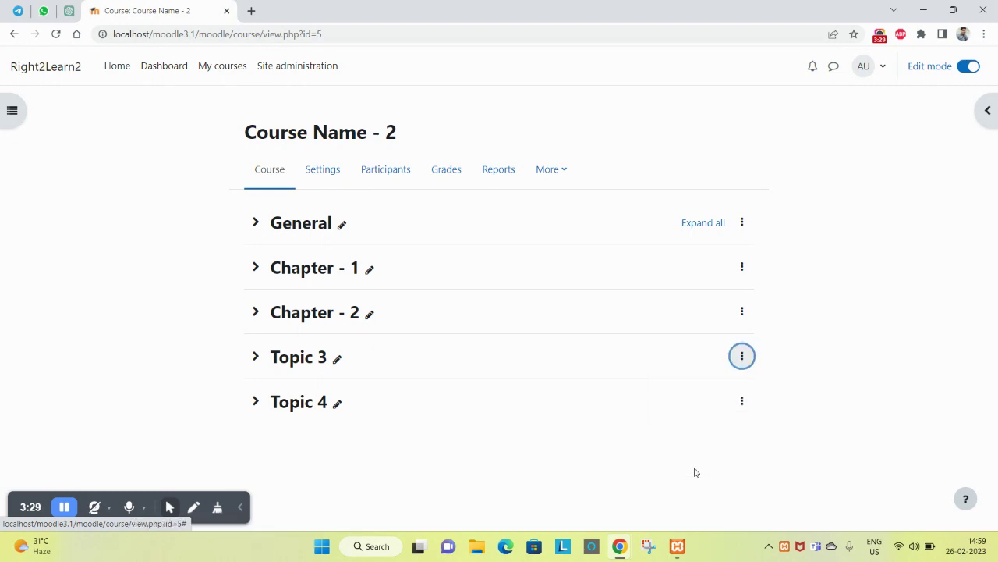
click(742, 356)
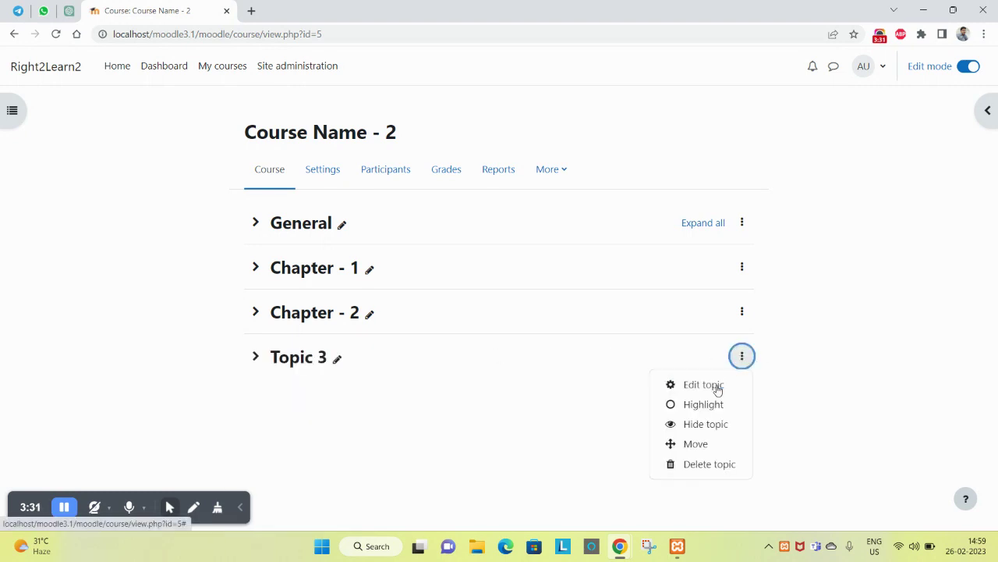
click(692, 464)
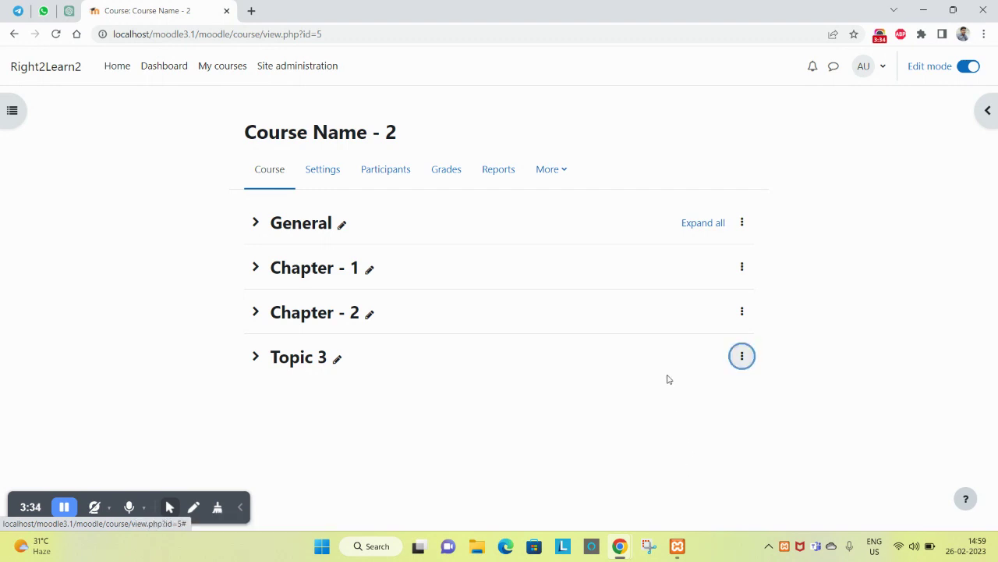
Move the Chapter - 2 section above Chapter - 1
click(741, 312)
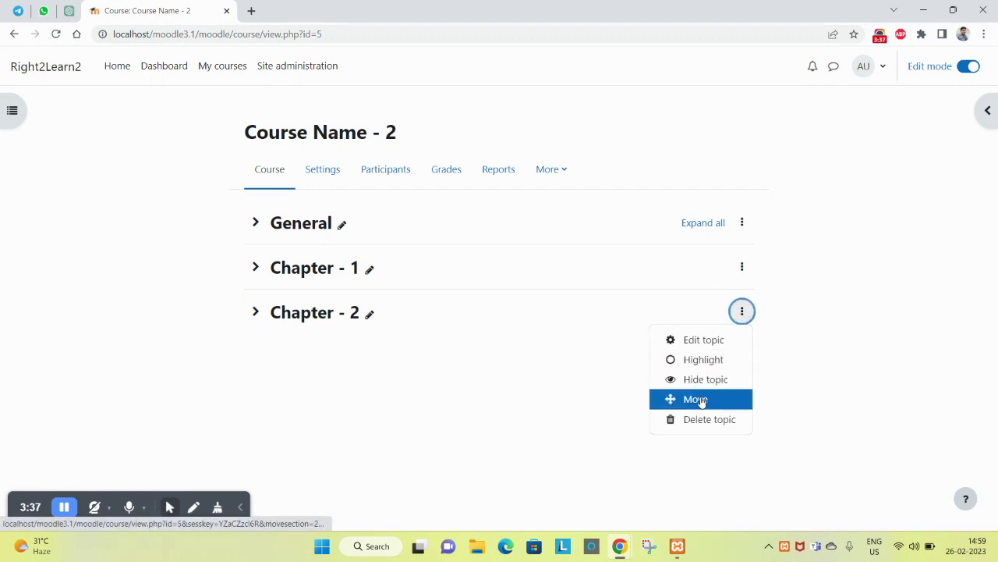
drag(700, 400, 482, 265)
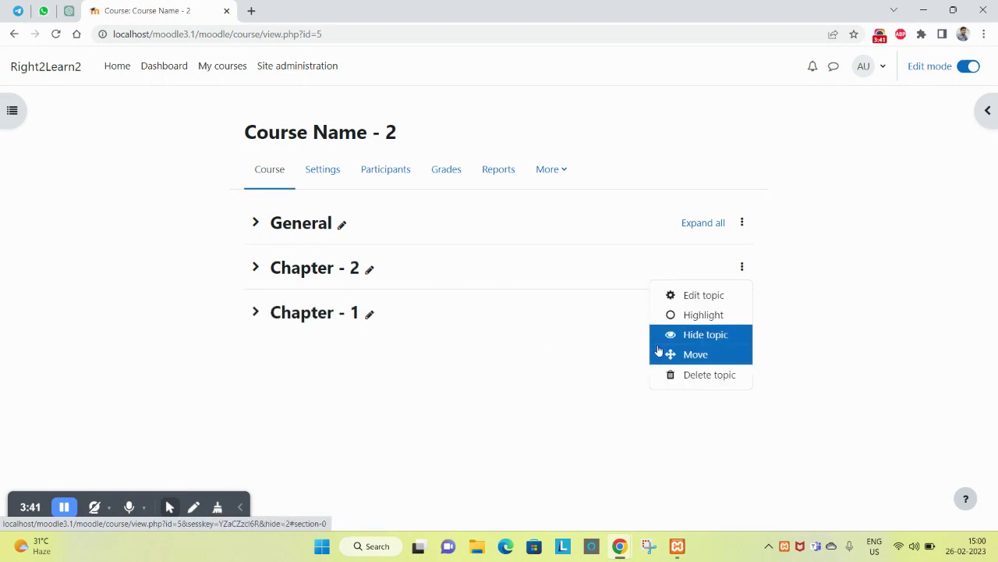
drag(671, 354, 632, 248)
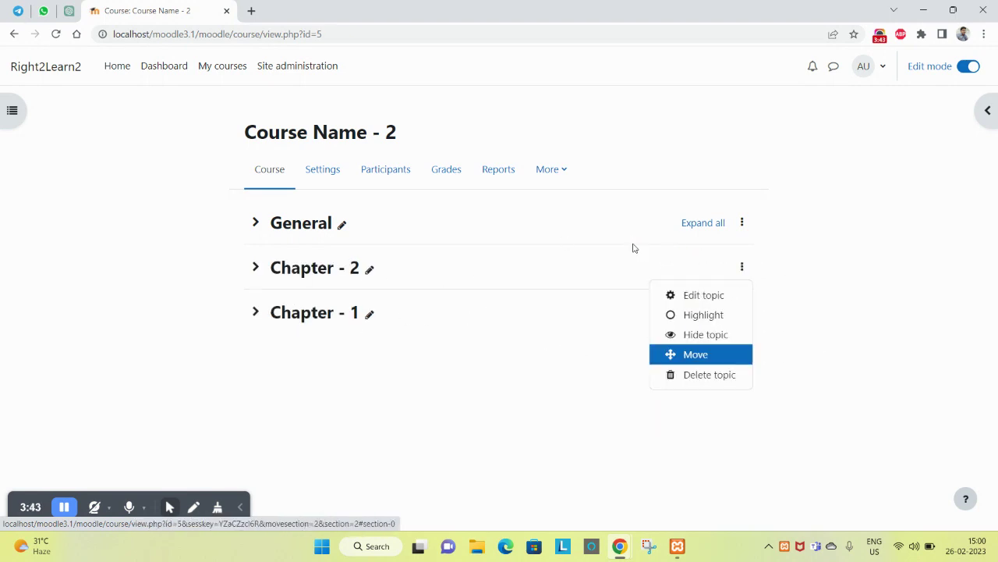
click(589, 379)
Move the Chapter - 1 section back above Chapter - 2
click(742, 311)
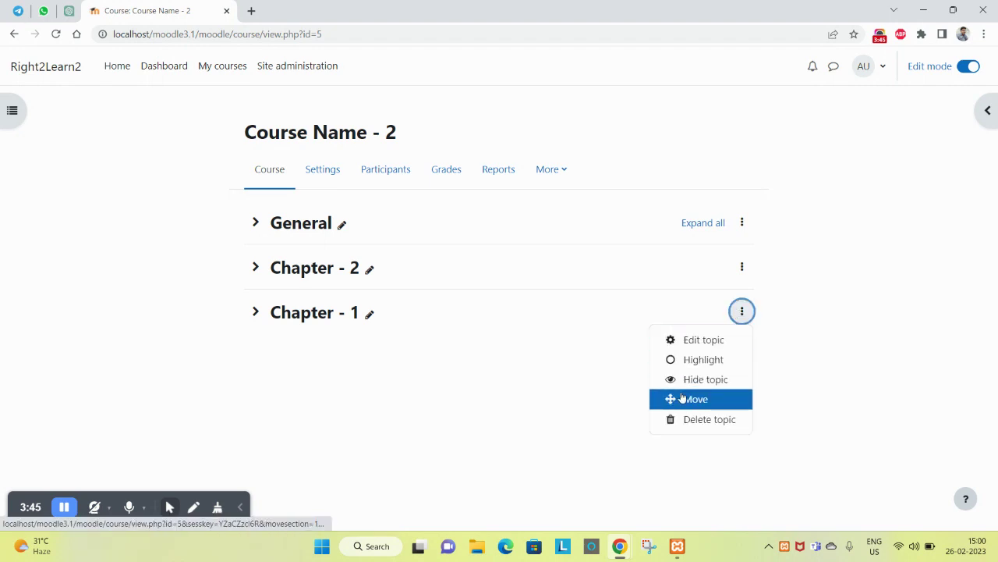
drag(673, 399, 653, 258)
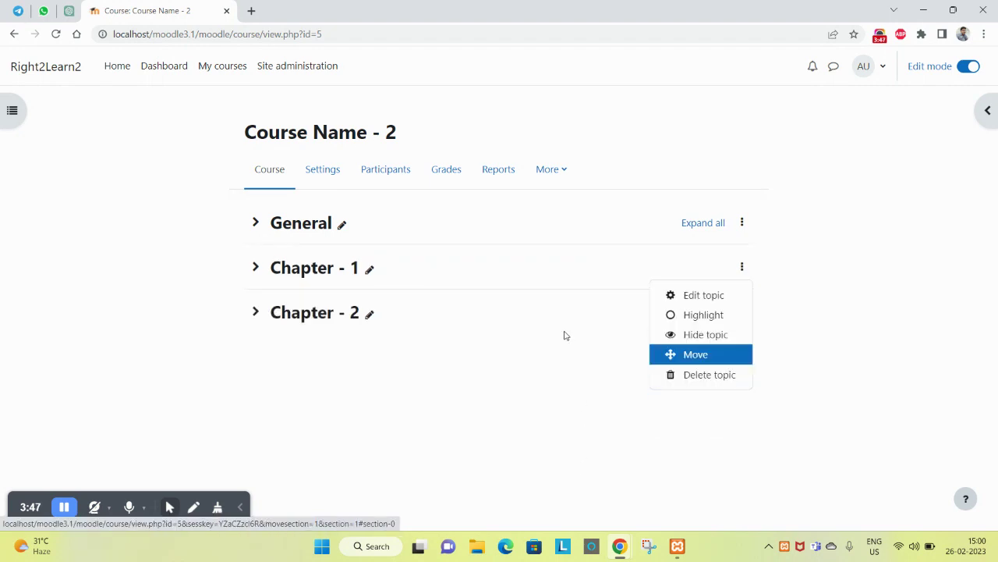
click(645, 161)
right_click(640, 132)
click(671, 170)
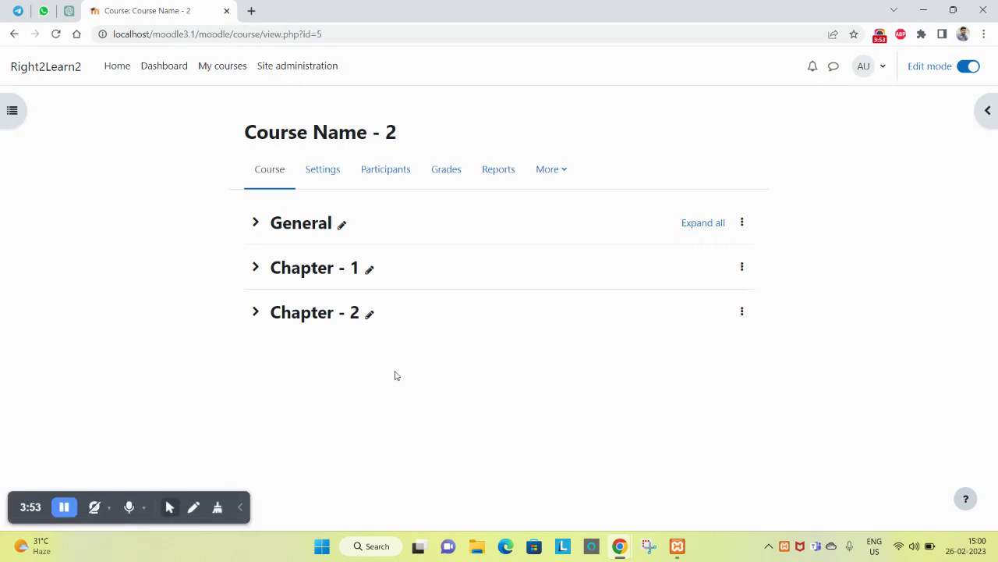
Expand the Chapter - 1 section and start adding a File resource to it
click(256, 267)
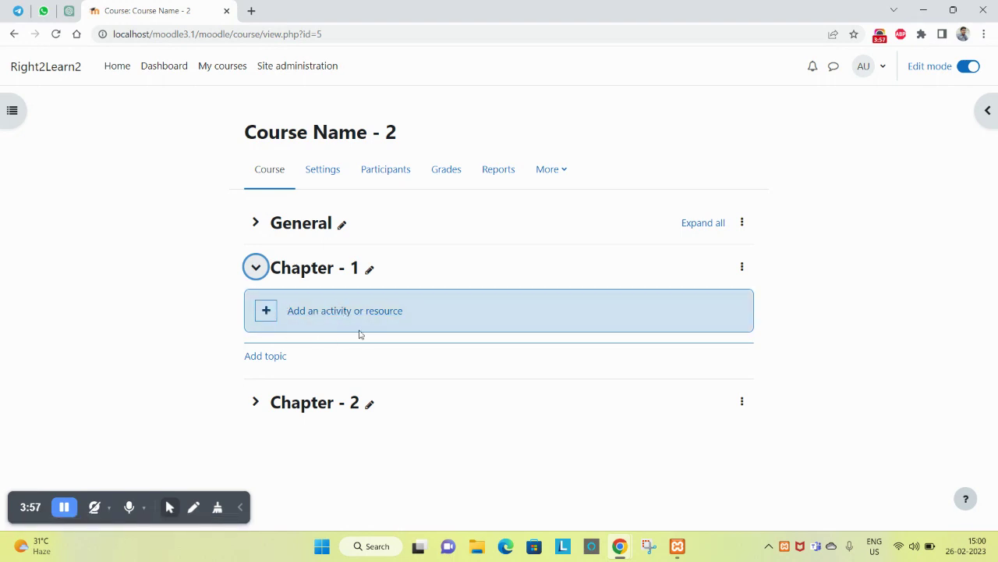
click(256, 267)
click(256, 267)
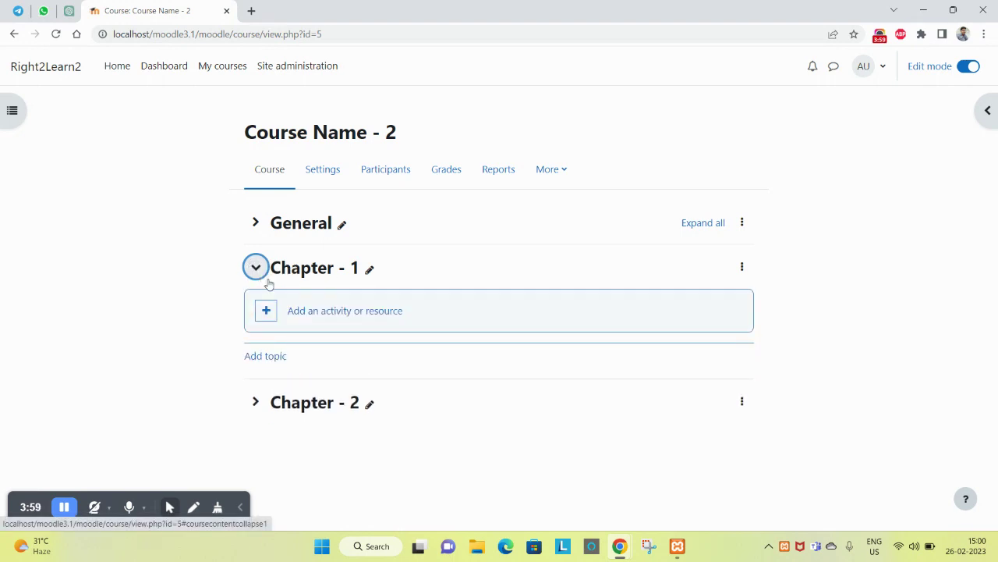
click(328, 319)
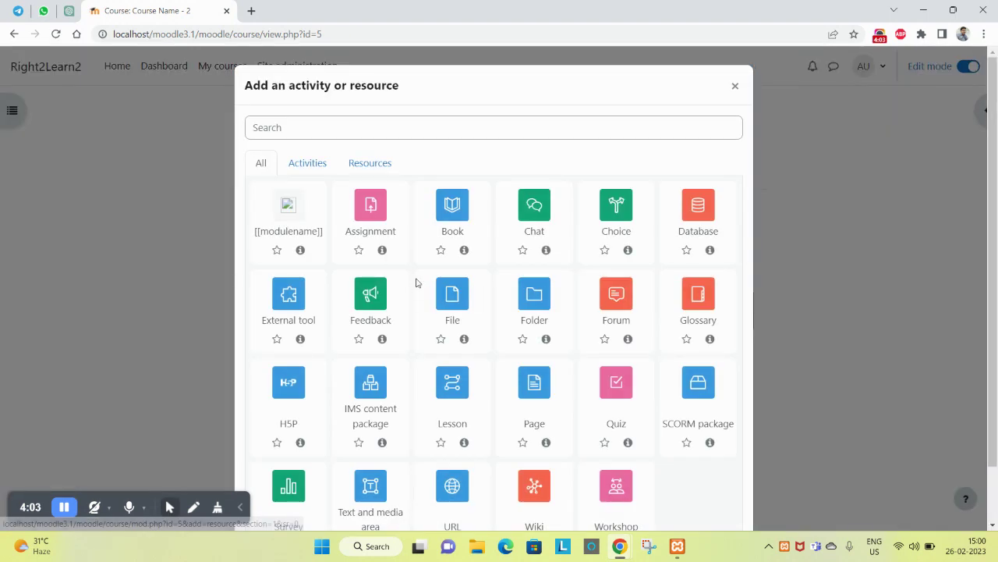
click(472, 298)
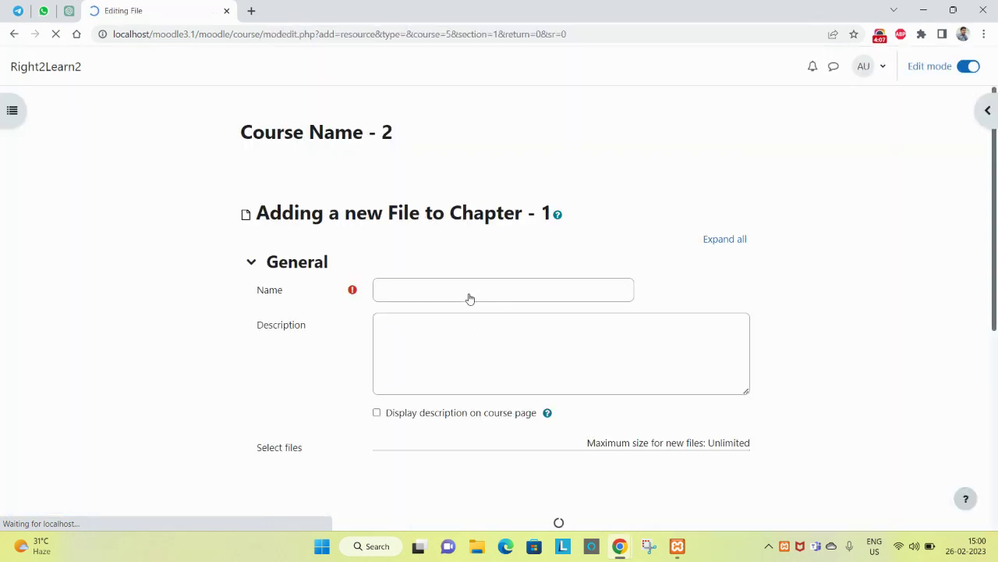
Enter "test file" as both the name and the description of the new File resource
click(434, 281)
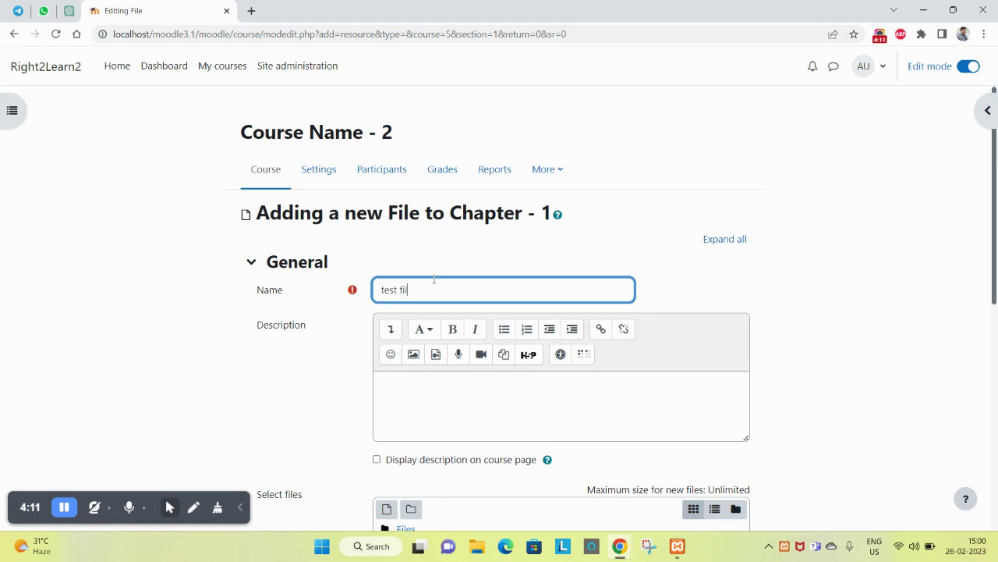
click(439, 381)
text(test file)
scroll(439, 381, down, 3)
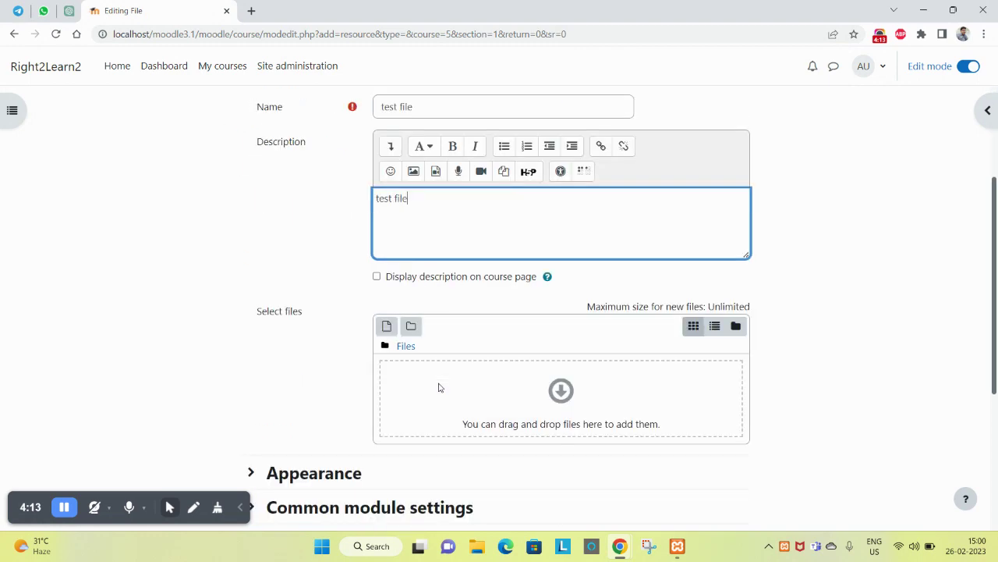
Upload sample.pdf from the Downloads folder to the File resource
click(386, 316)
click(236, 248)
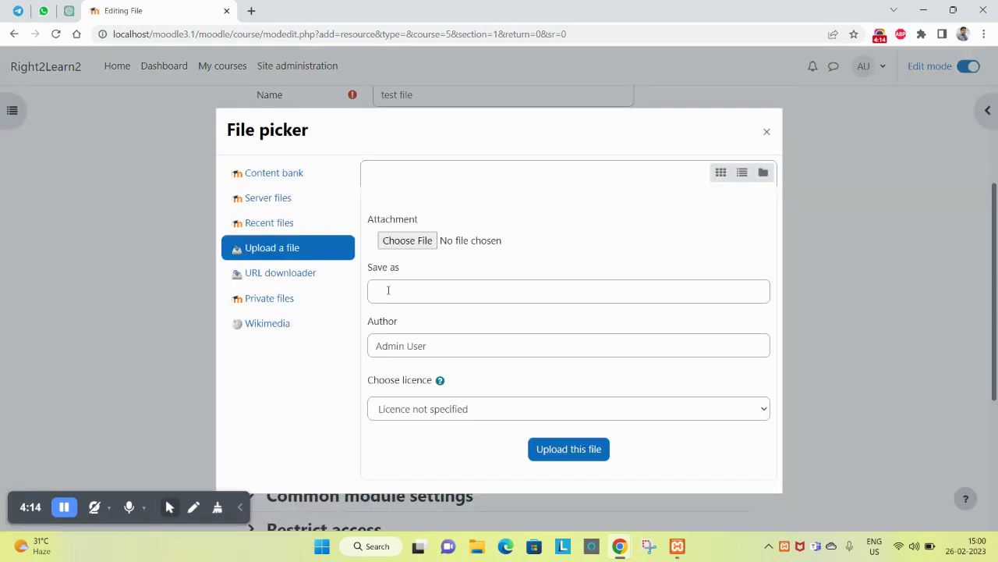
click(398, 246)
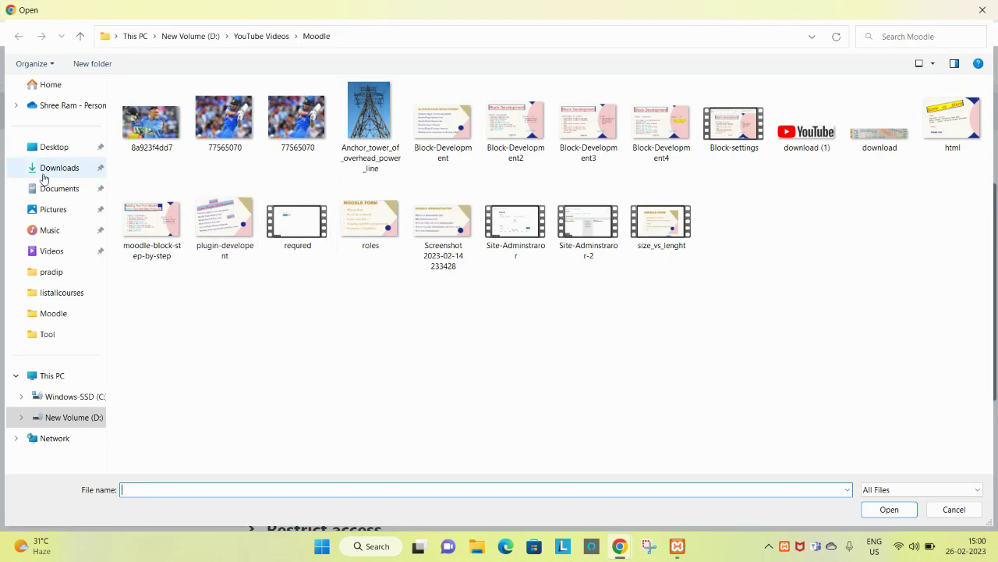
click(45, 177)
double_click(163, 120)
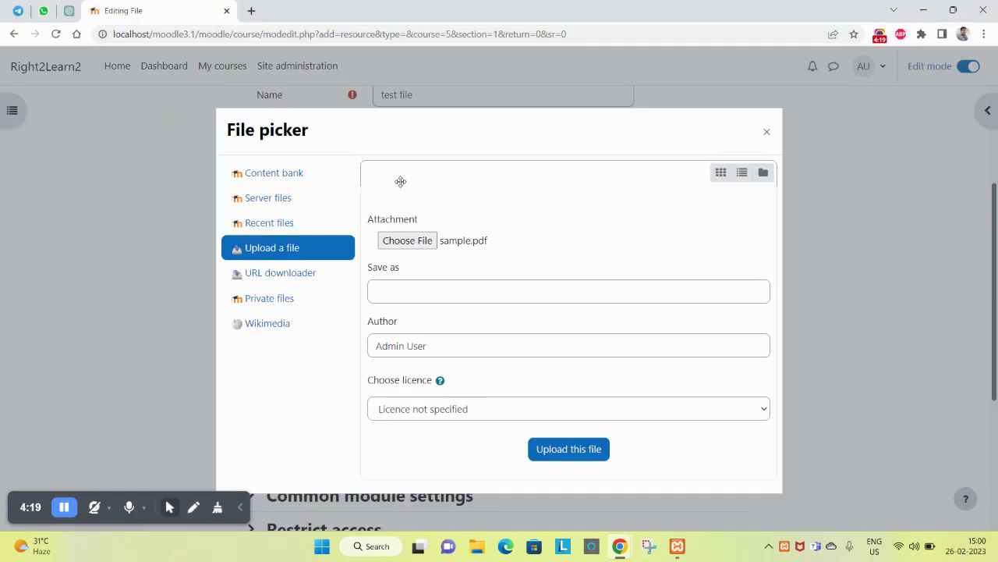
click(575, 452)
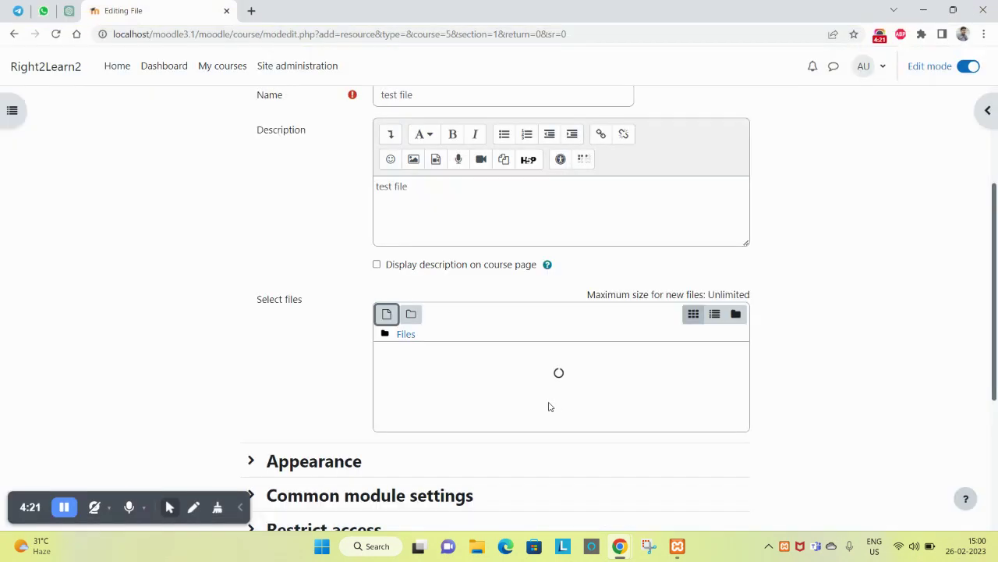
Save the File resource and return to the course page
scroll(546, 350, down, 2)
scroll(546, 350, down, 2)
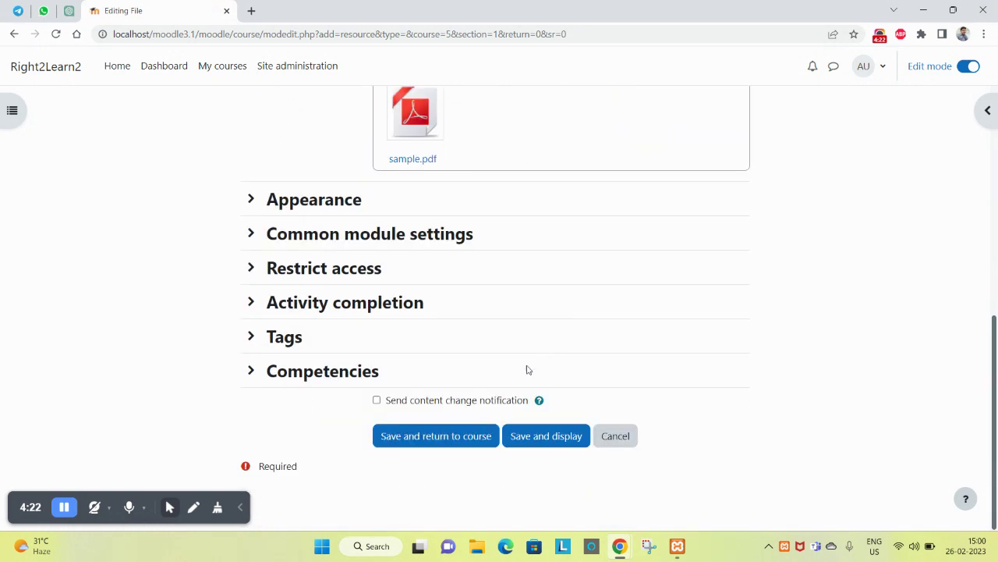
click(437, 438)
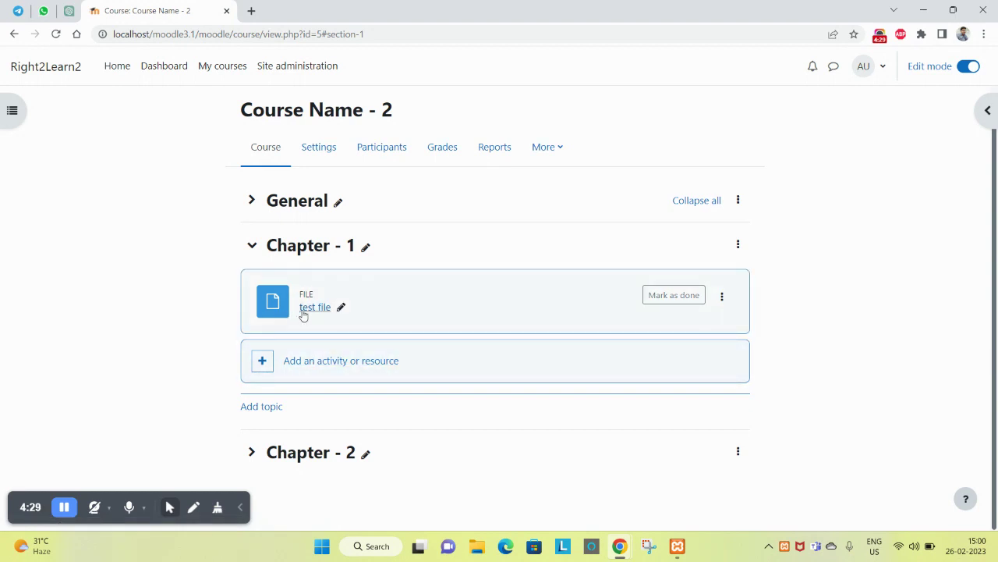
Open the test file resource in Chapter - 1 to check the uploaded file
click(317, 309)
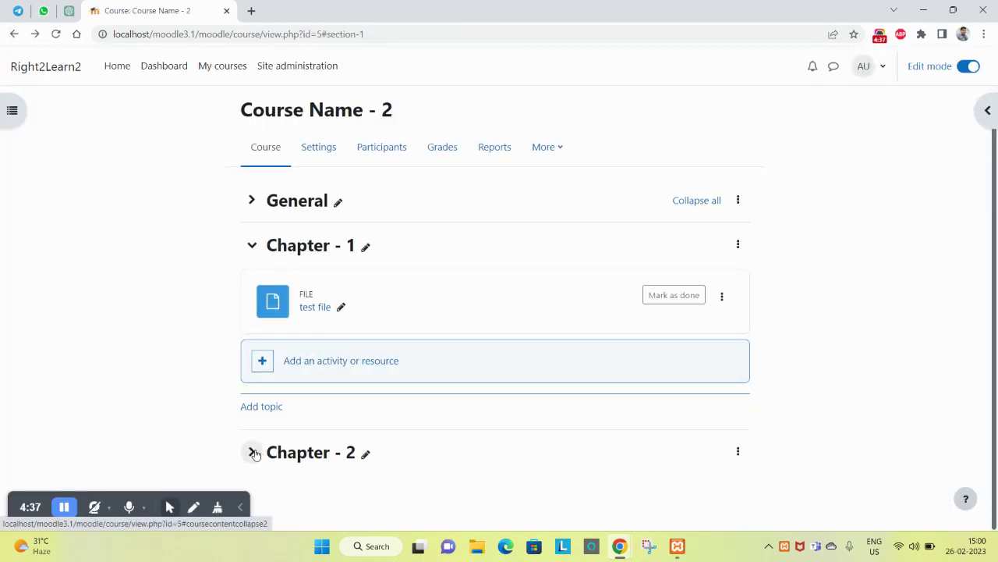
Expand the Chapter - 2 section and examine the activities and resources that can be added to it, without adding any
click(252, 453)
scroll(295, 312, down, 1)
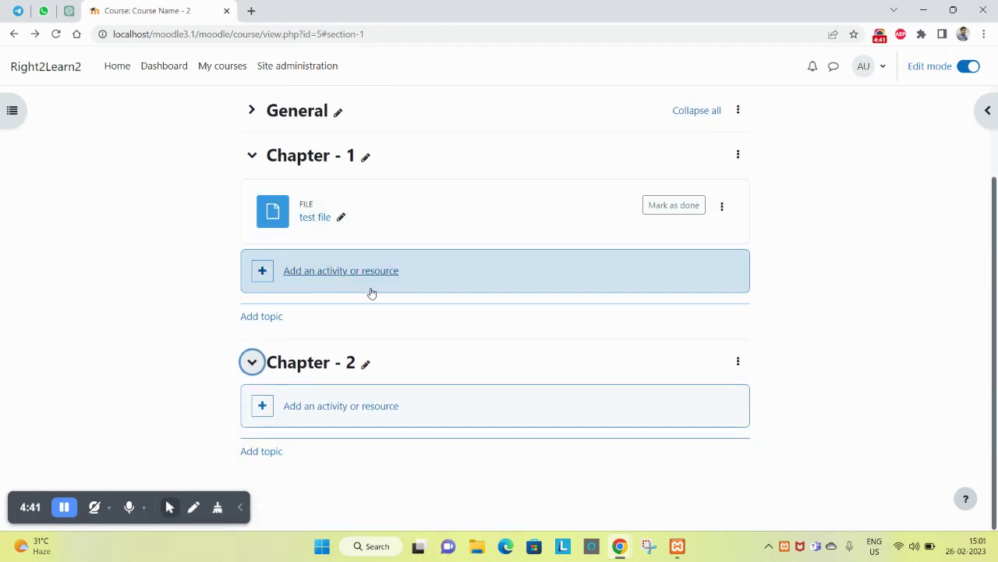
click(329, 411)
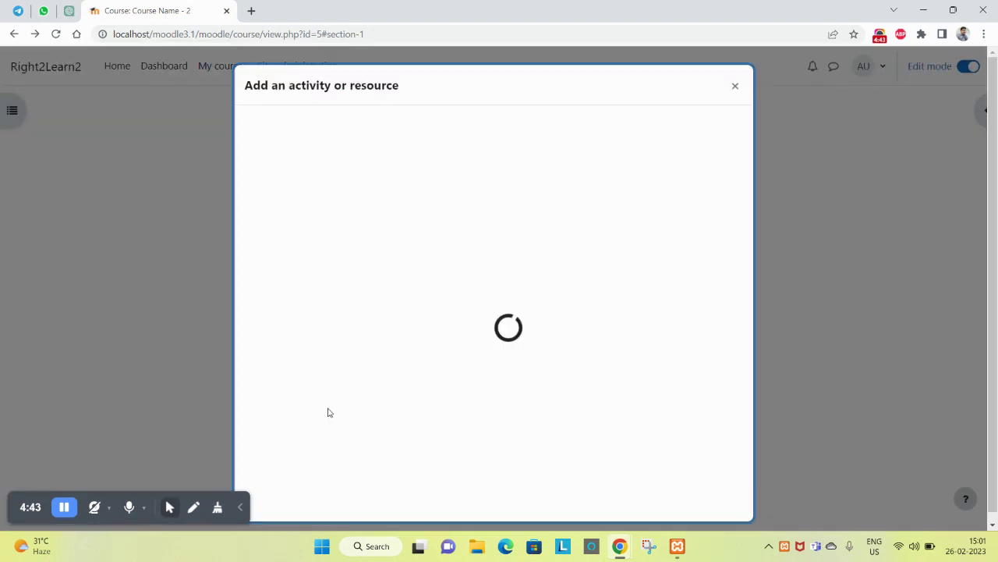
scroll(371, 257, down, 1)
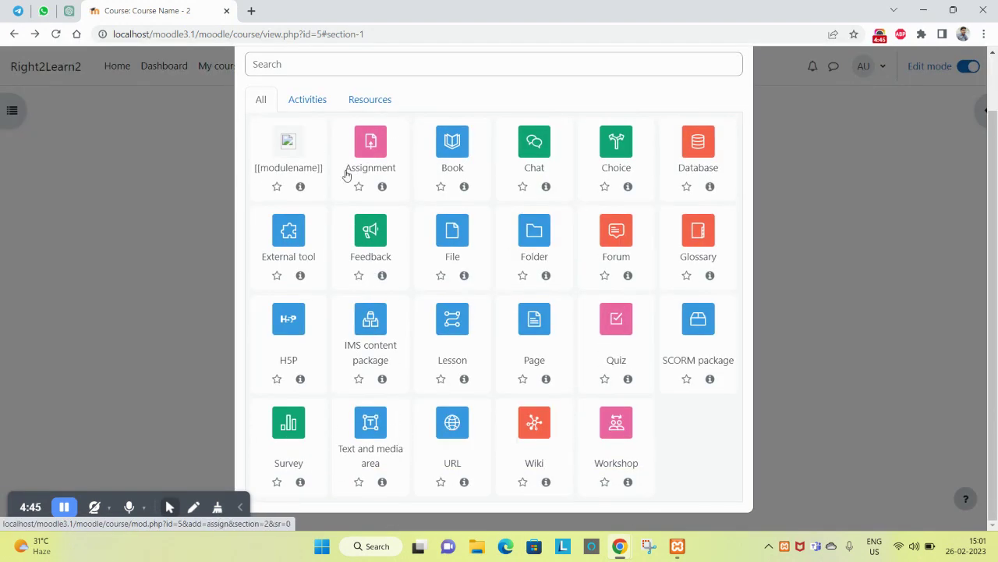
click(314, 102)
click(260, 154)
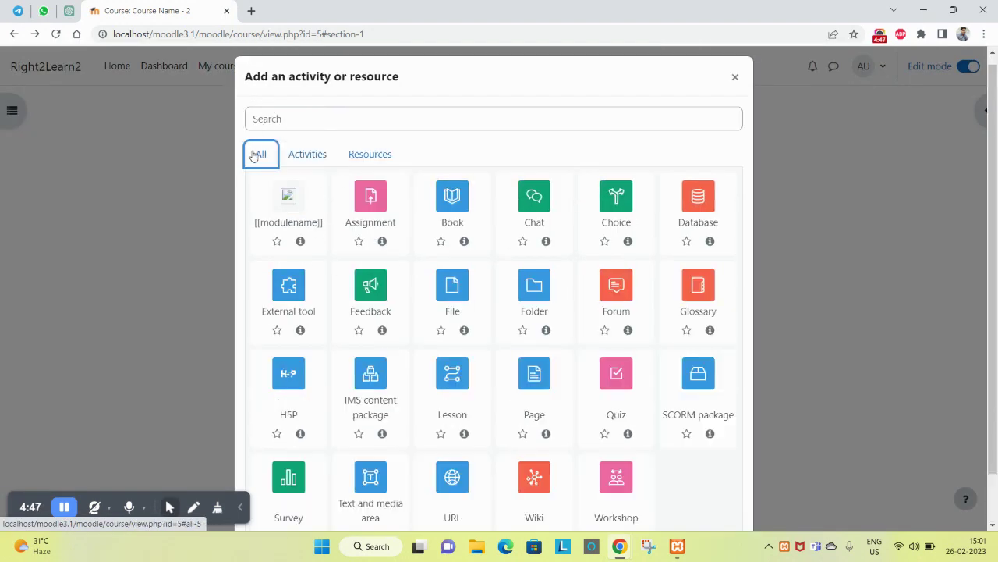
scroll(457, 383, down, 1)
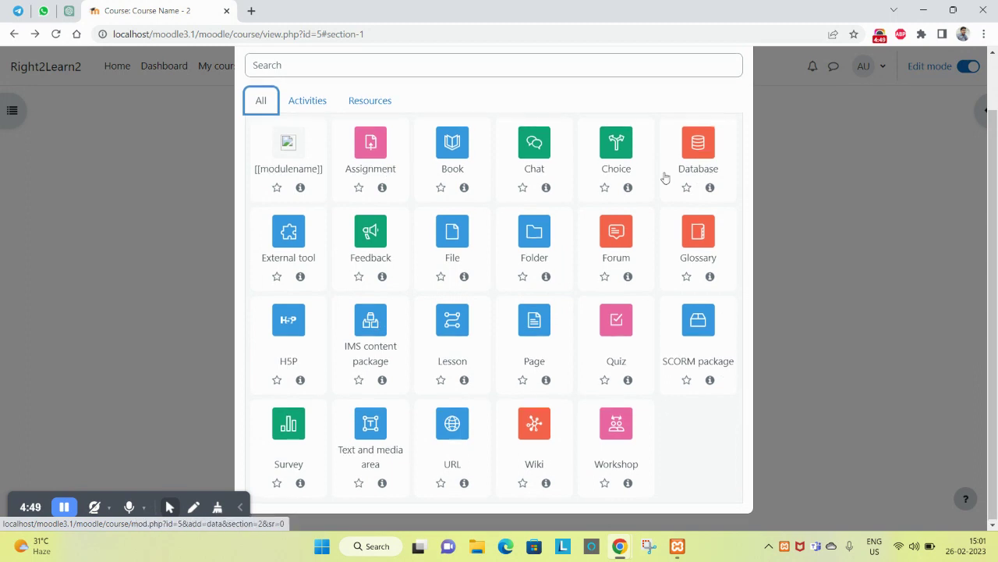
scroll(662, 176, up, 2)
click(734, 86)
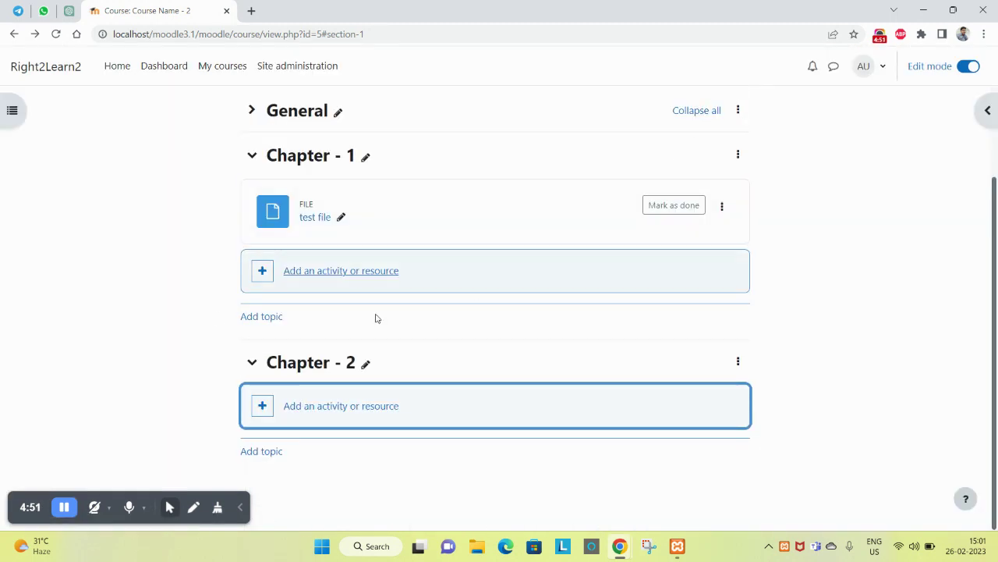
Collapse the Chapter - 2 and Chapter - 1 sections on the course page
click(252, 362)
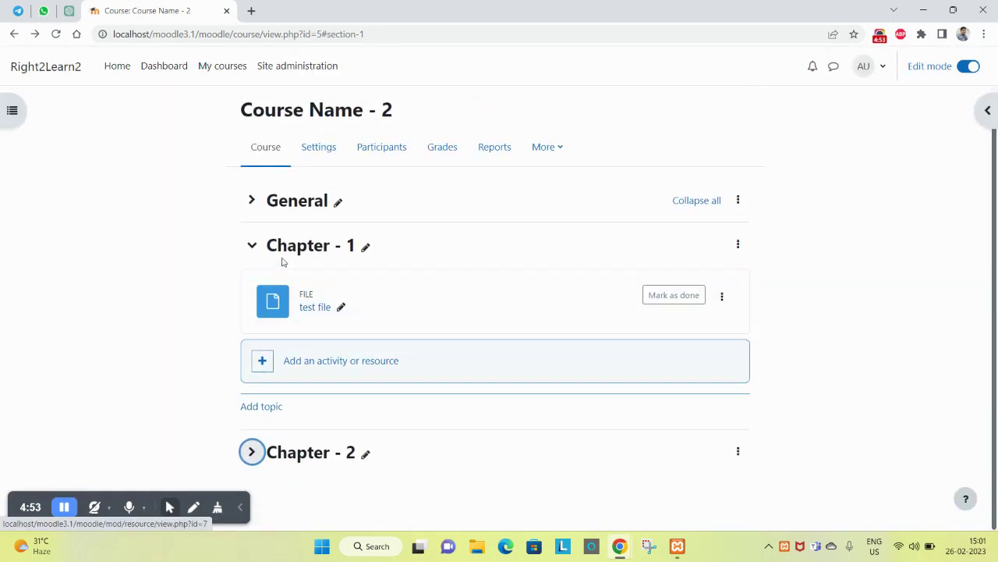
click(254, 246)
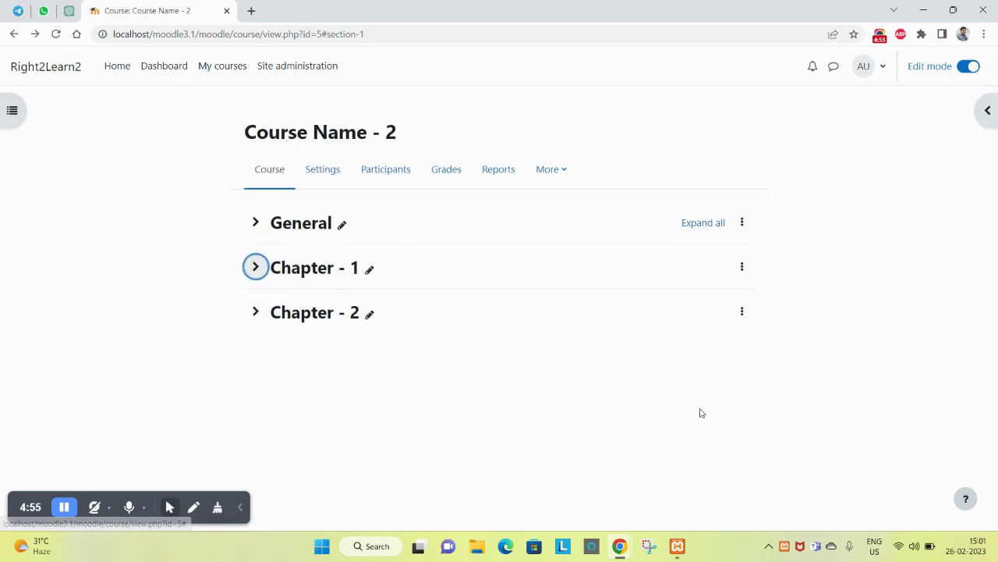